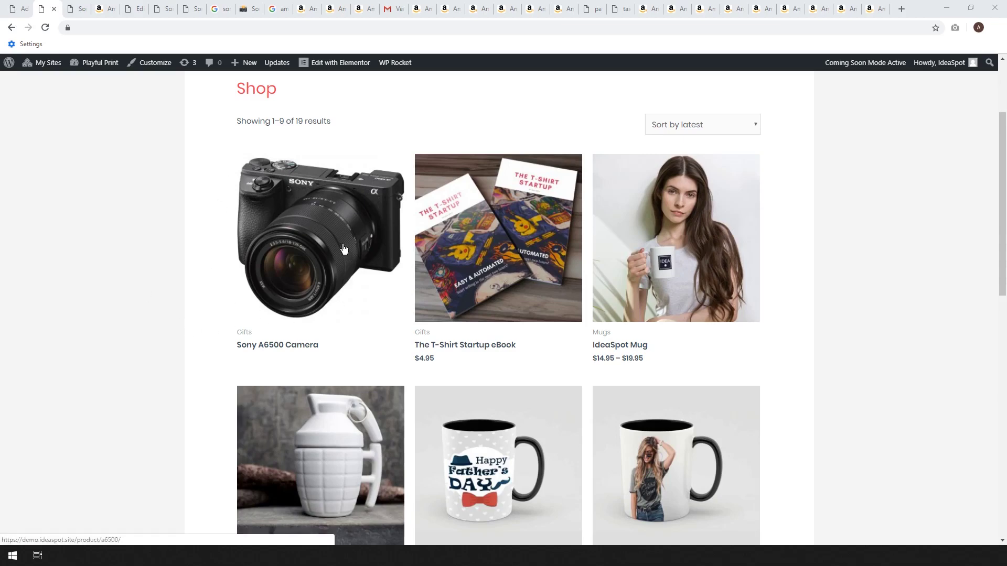
- Switch to the browser tab showing the Sony A6500 post
left_click(75, 7)
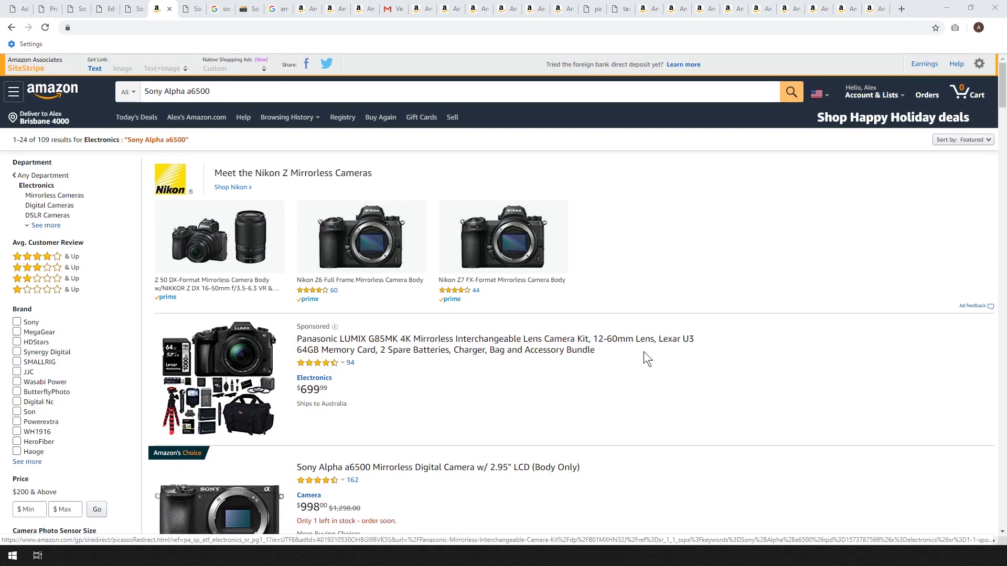
- Look over Amazon's Sony Alpha a6500 results at $998, then go to the store's Sony A6500 Camera page
scroll(638, 352, "down", 2)
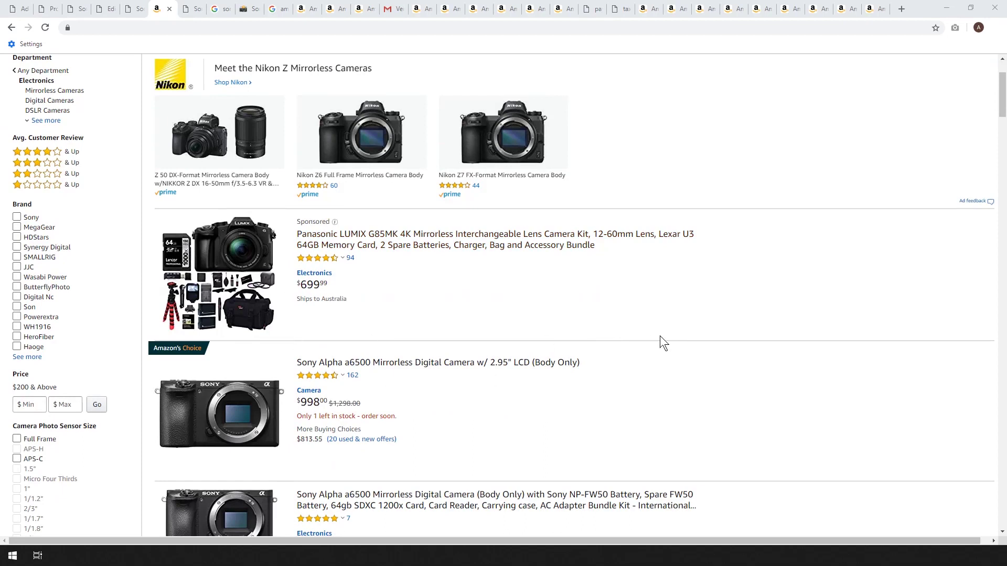
scroll(659, 343, "up", 1)
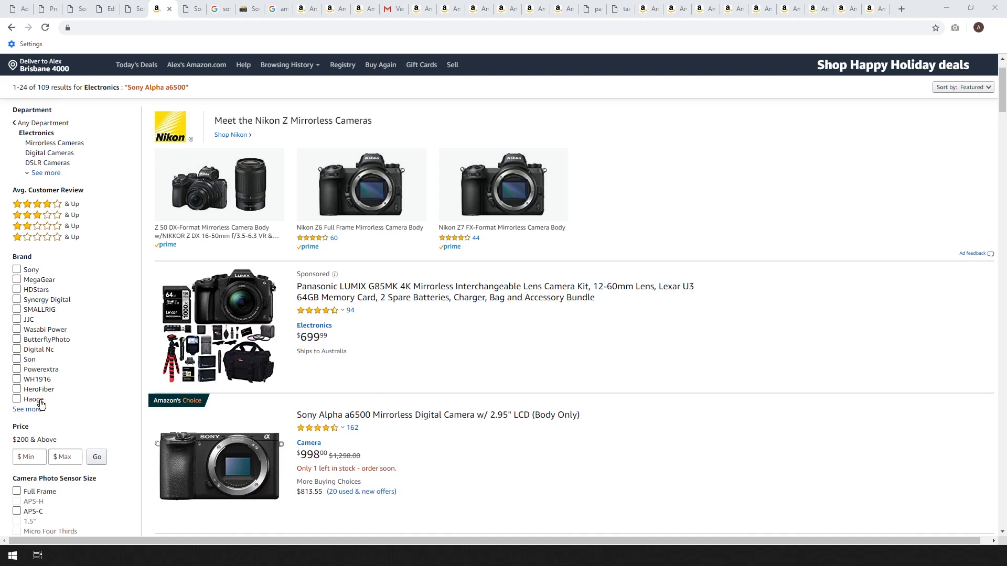
key("ctrl+Tab")
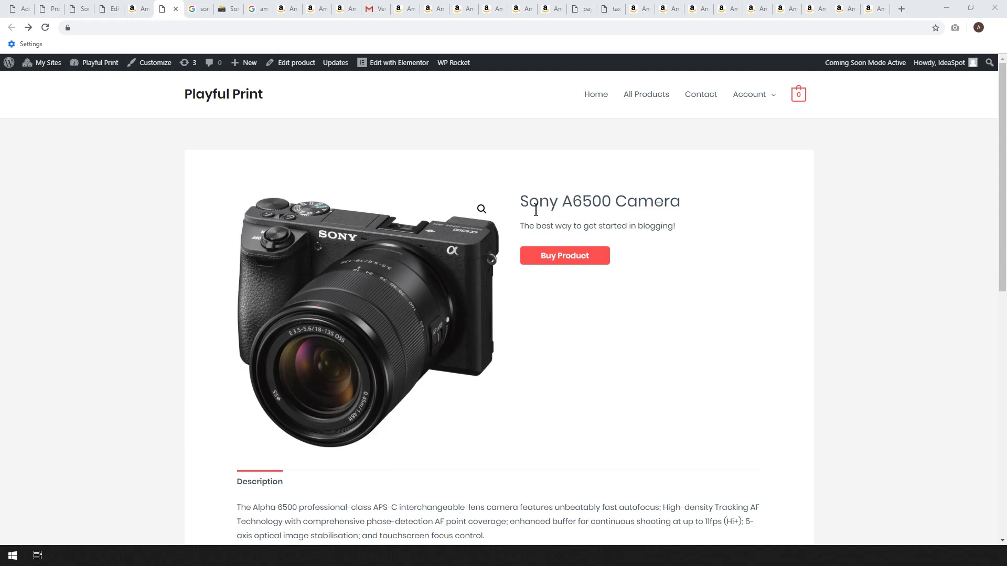
- Look over the Sony A6500 Camera product page and follow its red Buy Product link to Amazon
scroll(732, 292, "down", 1)
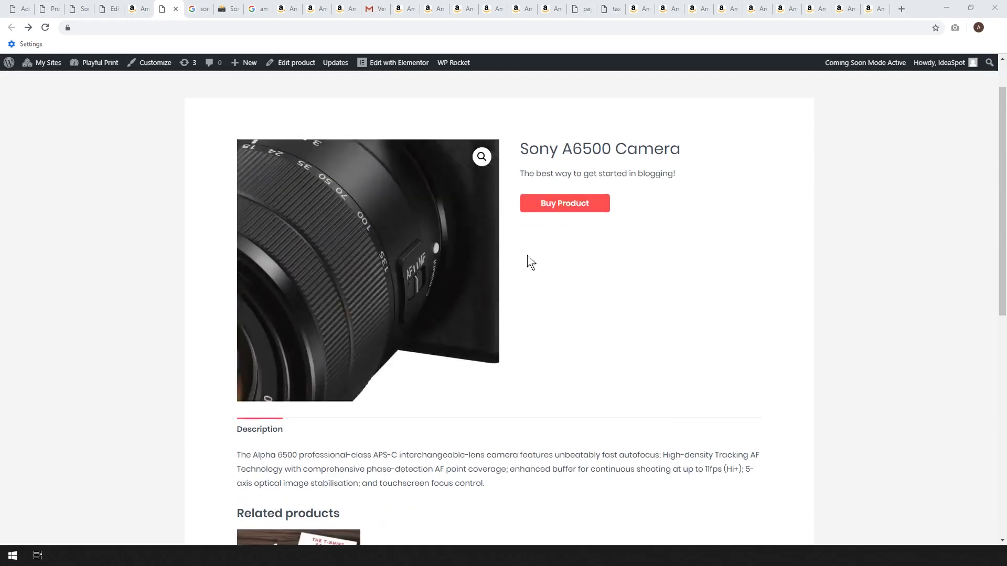
scroll(641, 292, "down", 1)
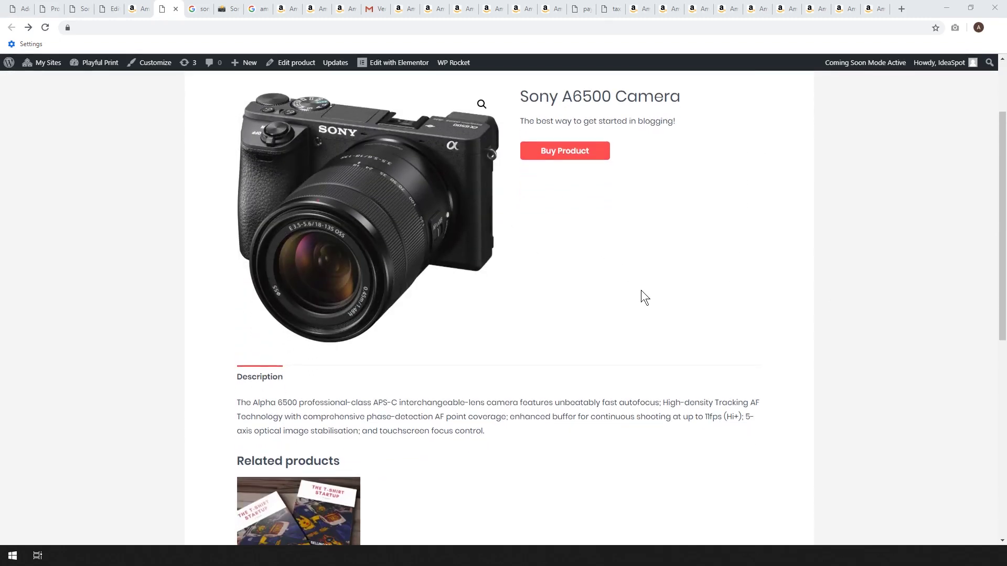
scroll(655, 293, "up", 1)
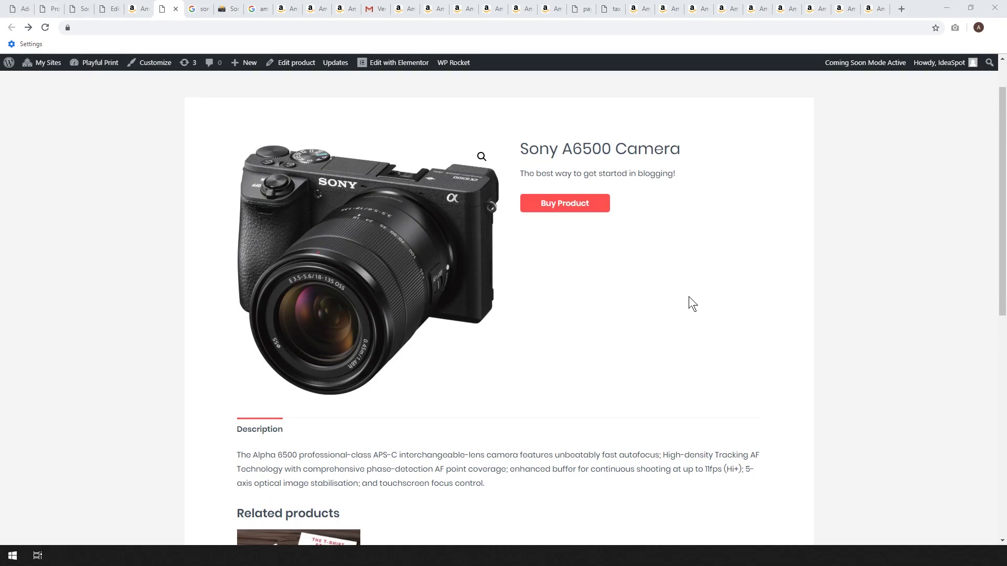
scroll(688, 297, "down", 1)
scroll(688, 297, "up", 1)
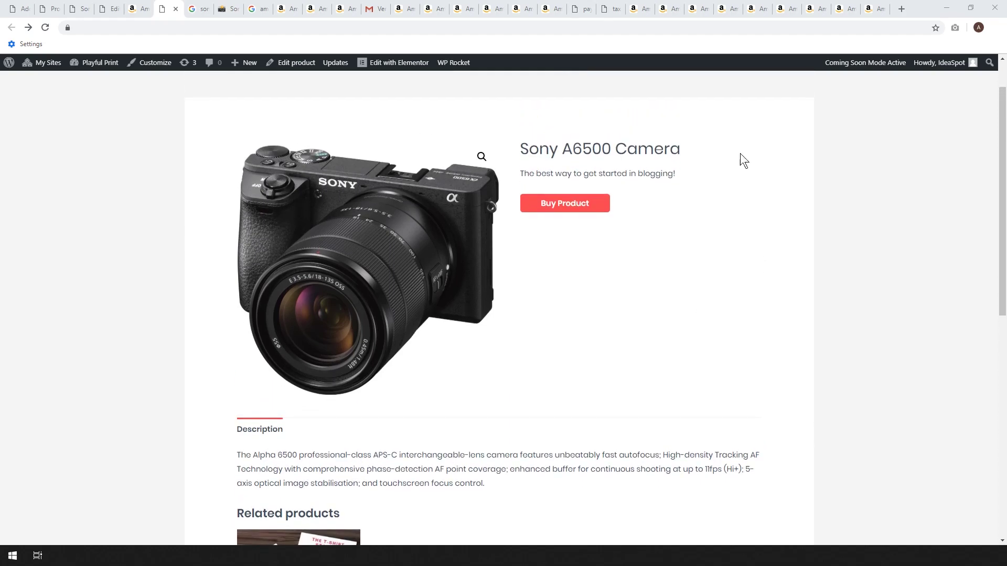
left_click(538, 208)
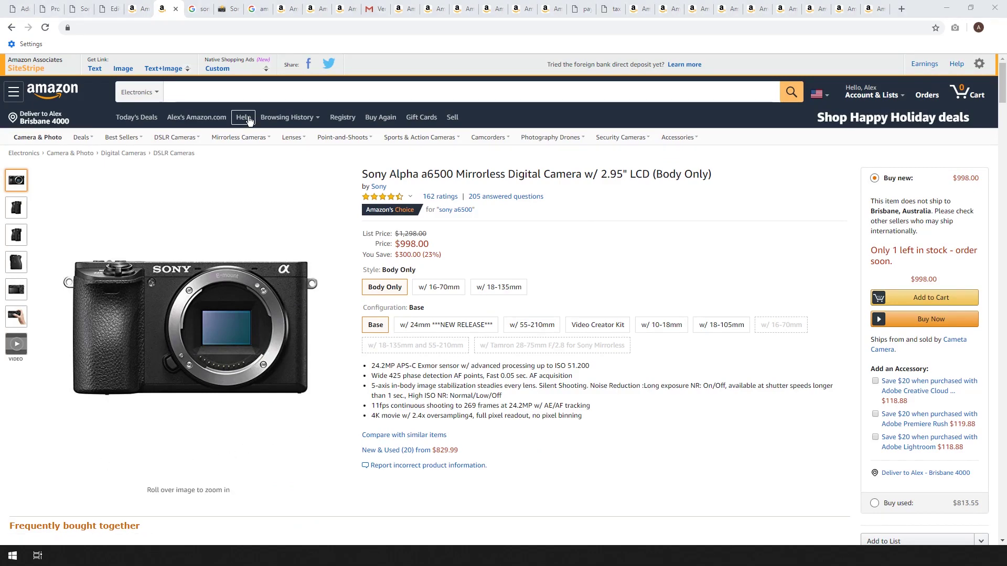
- Show the Google results for 'sony a6500 review' and find the Shotkit review
left_click(195, 7)
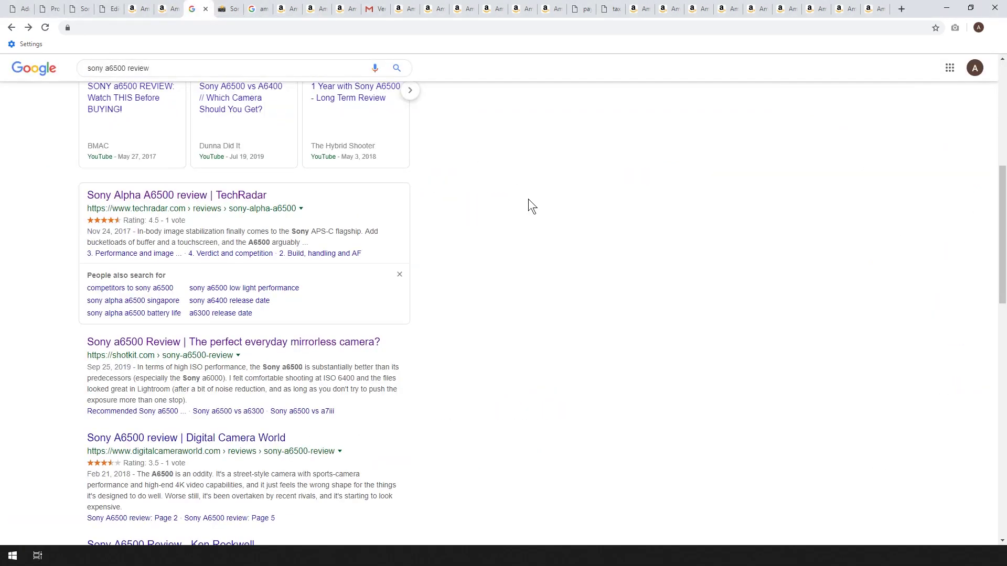
scroll(528, 199, "up", 2)
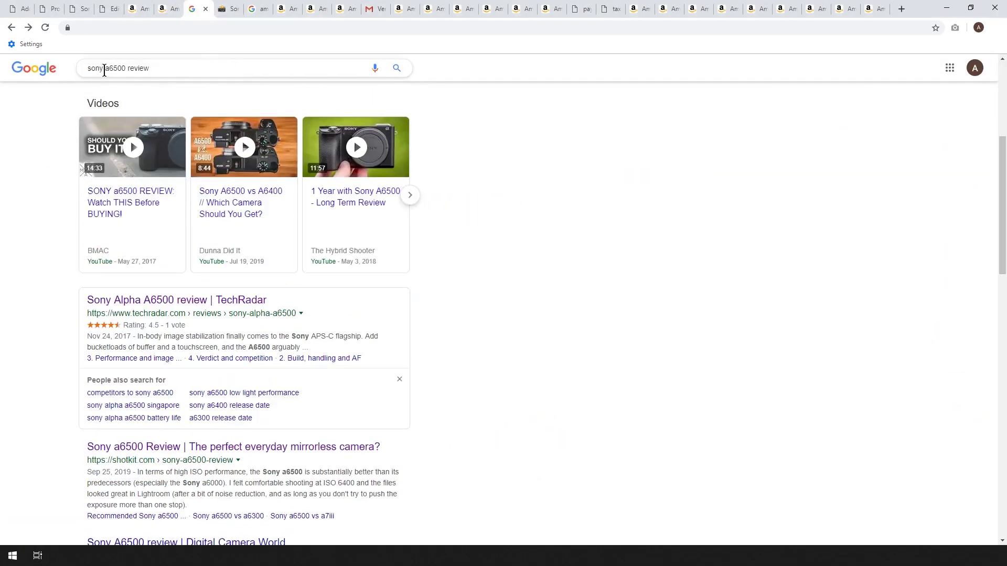
scroll(629, 318, "up", 2)
scroll(629, 318, "down", 4)
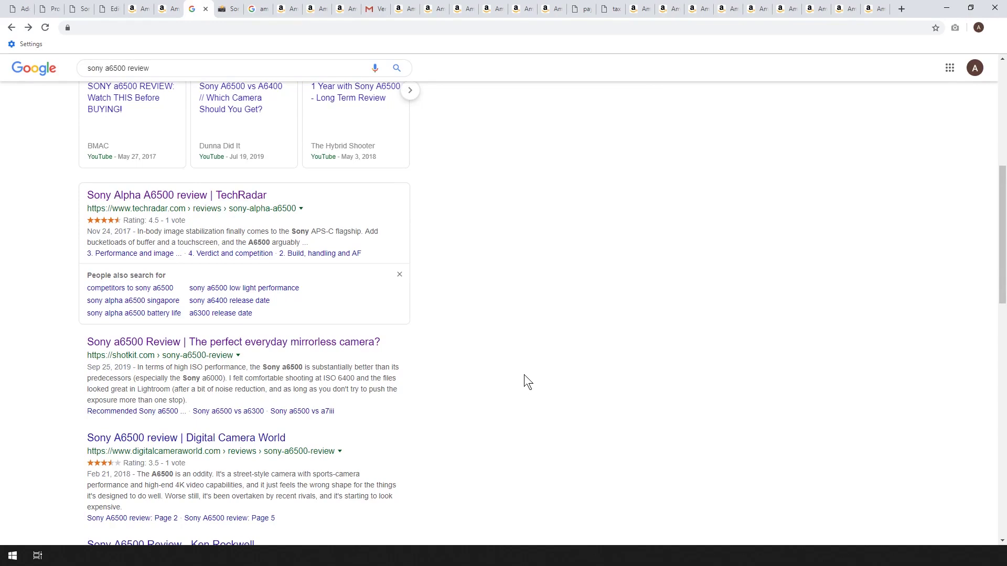
- Follow the Shotkit review's Sony A6500 CHECK PRICE link to Amazon's $998 body-only listing
left_click(228, 4)
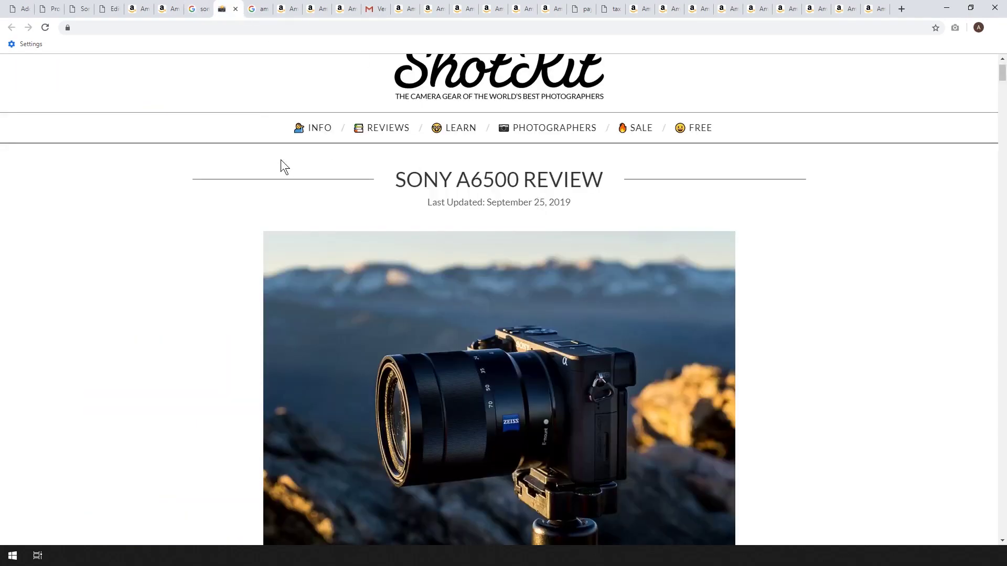
scroll(719, 189, "up", 1)
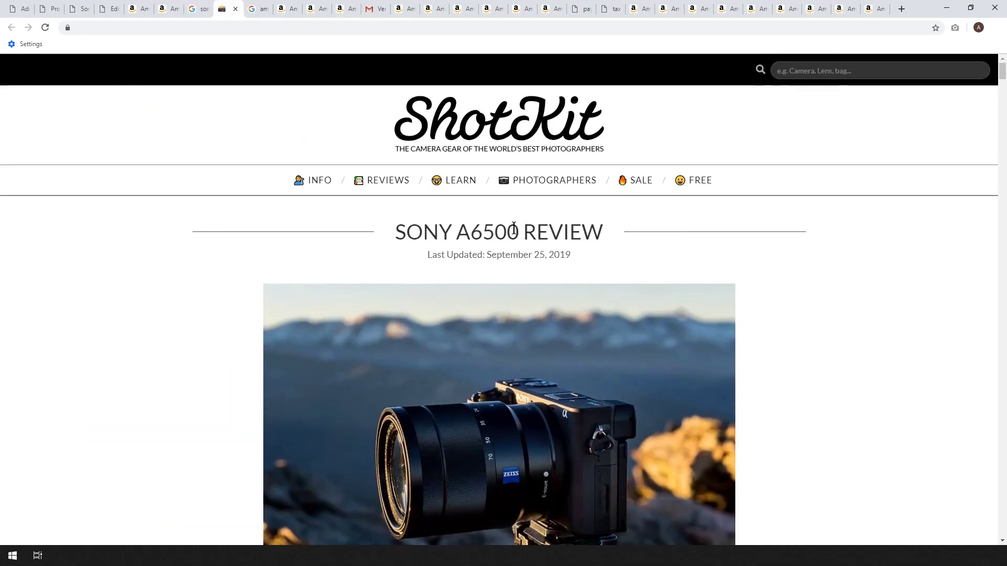
scroll(800, 252, "down", 10)
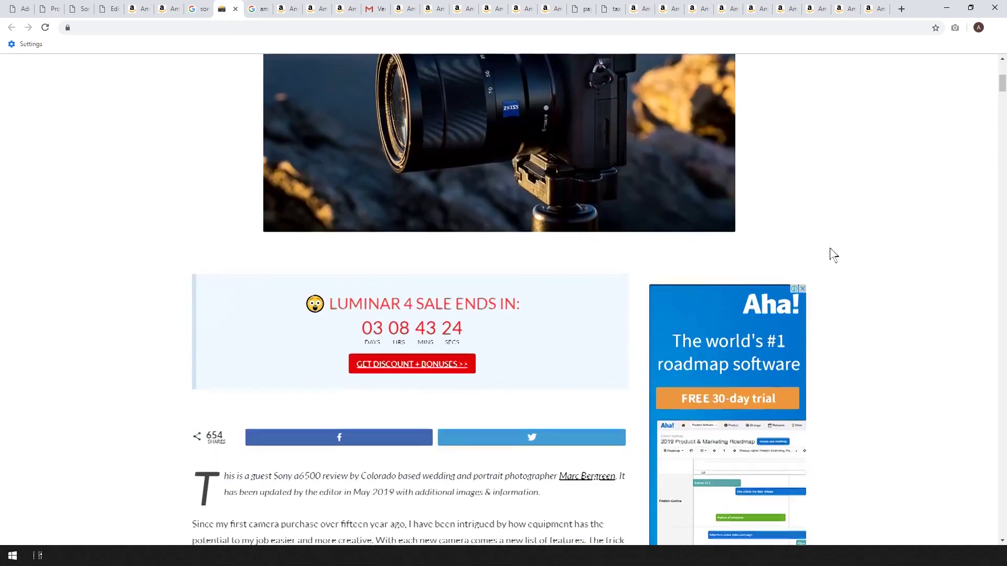
scroll(855, 249, "down", 5)
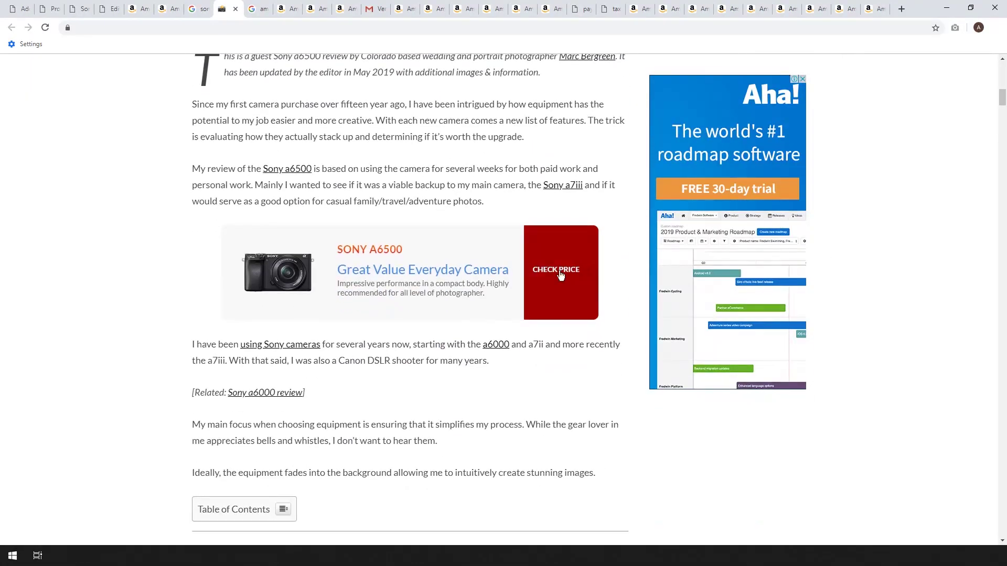
left_click(560, 270)
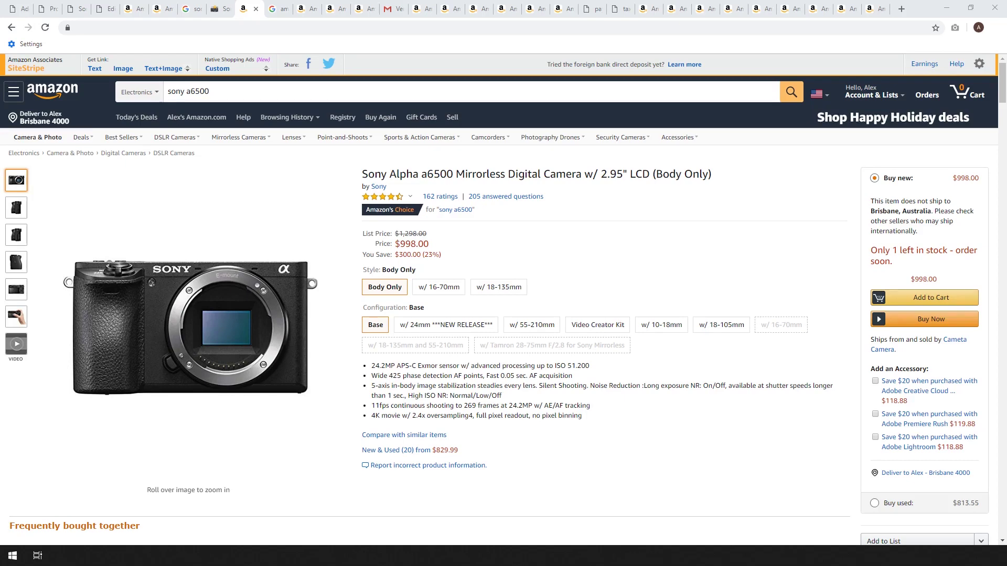
- Open the Amazon Associates result from the affiliate sign-up search and choose Join Now for Free
key("ctrl+Tab")
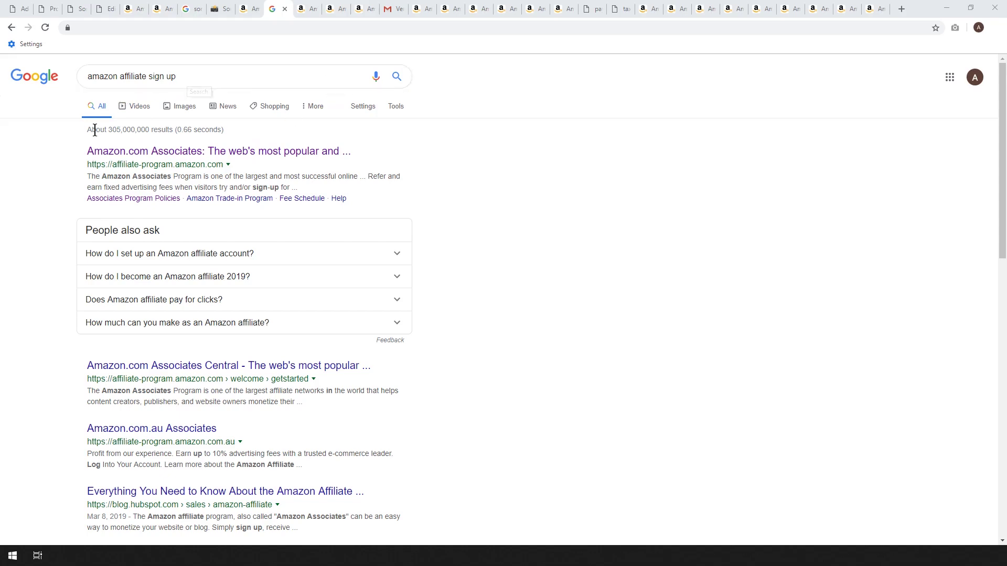
middle_click(181, 156)
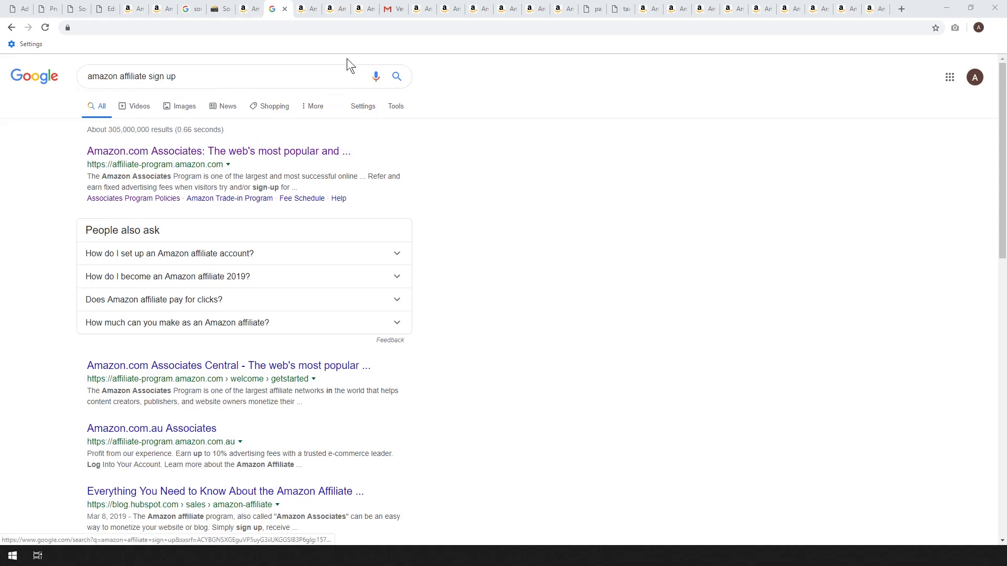
left_click(307, 9)
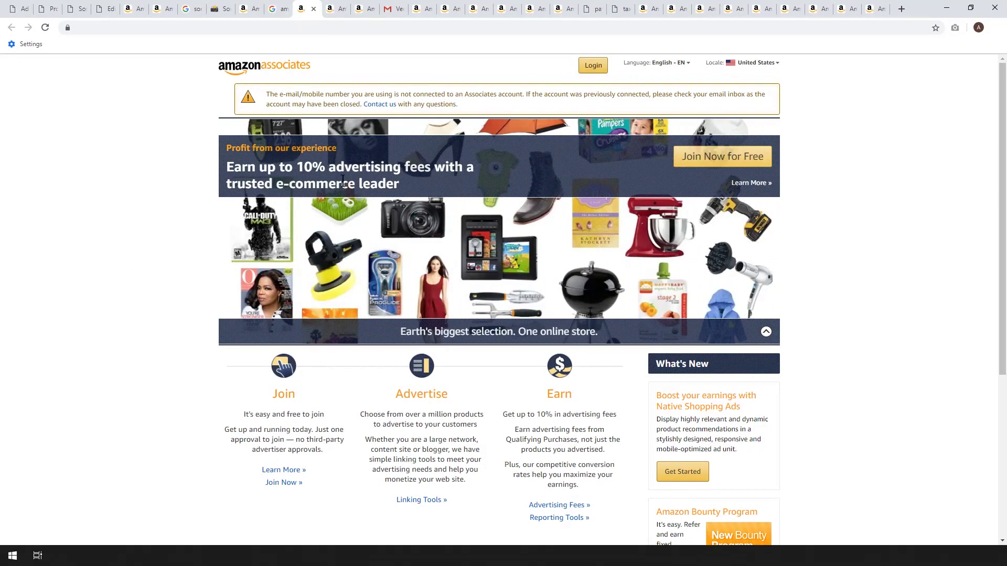
left_click(727, 161)
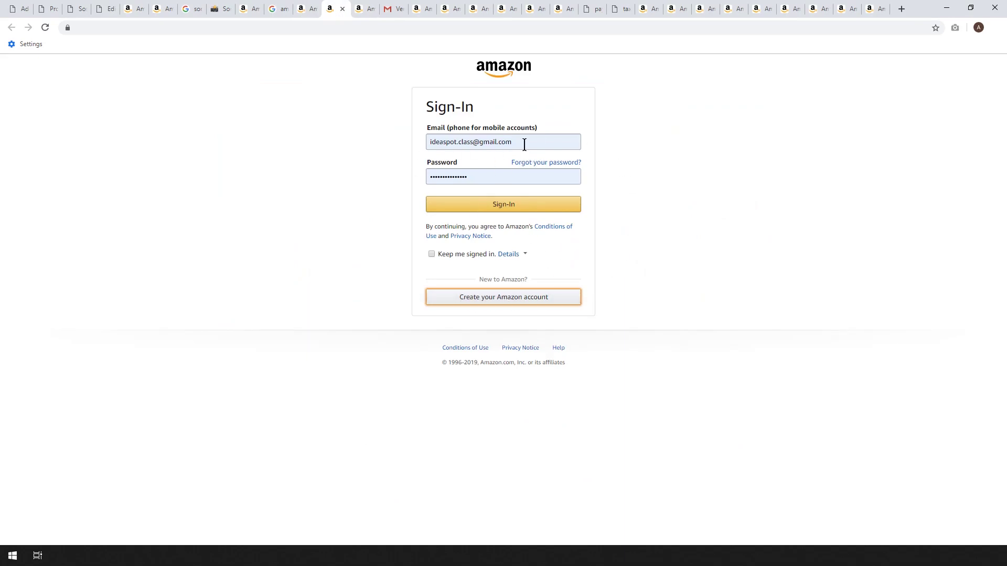
- Check the Amazon verification email, then review the Account Information form's payee and address details
left_click(368, 4)
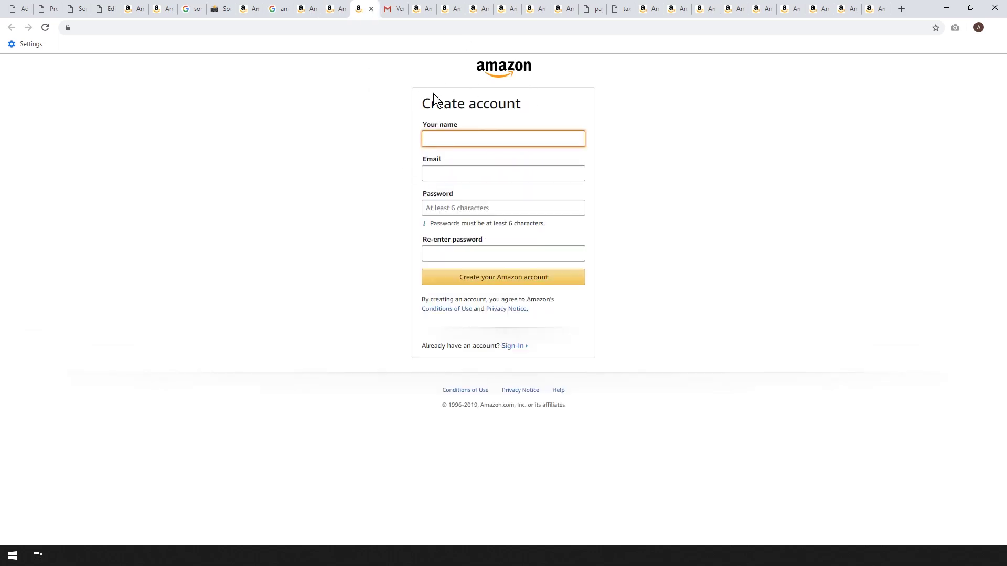
left_click(394, 10)
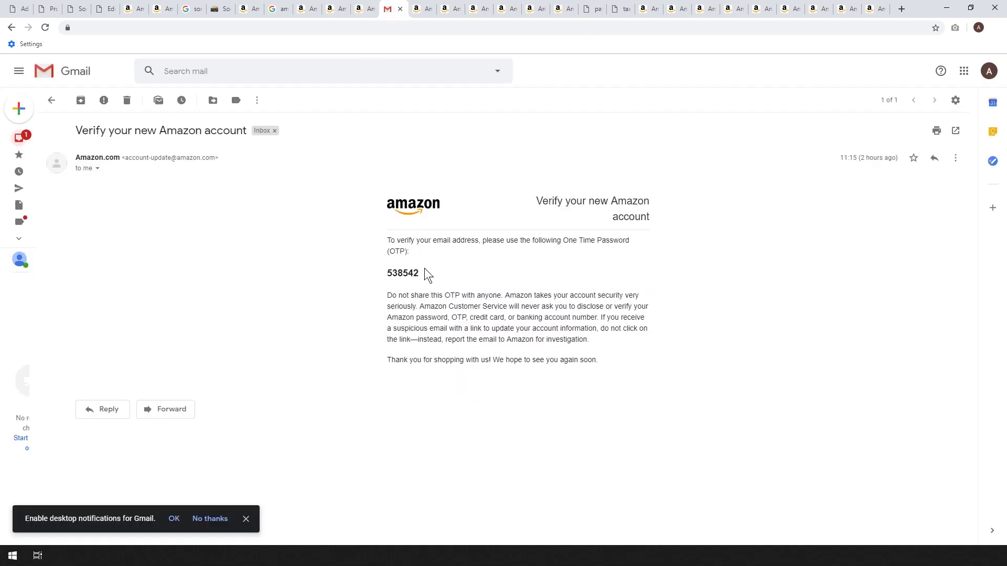
left_click(423, 9)
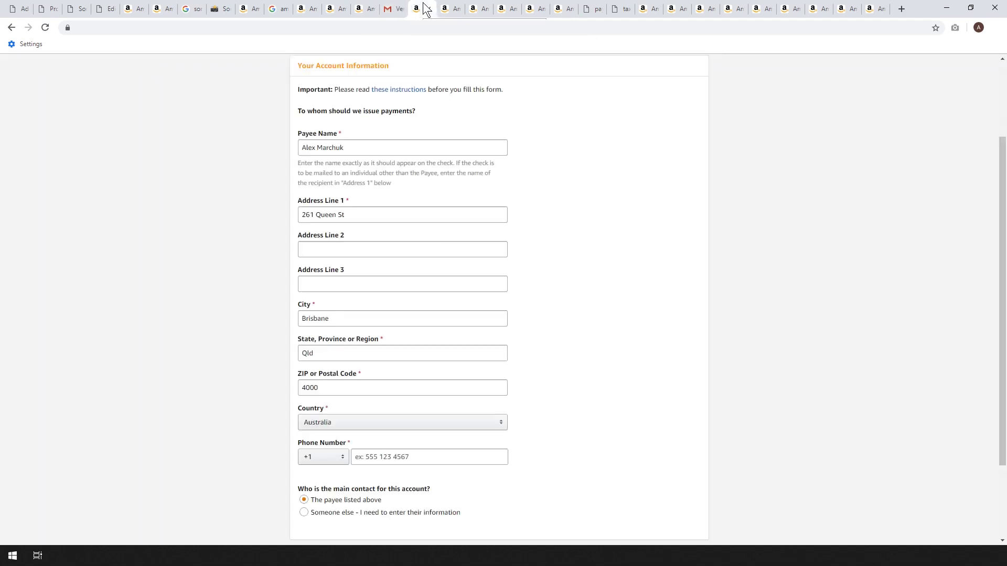
scroll(694, 199, "up", 2)
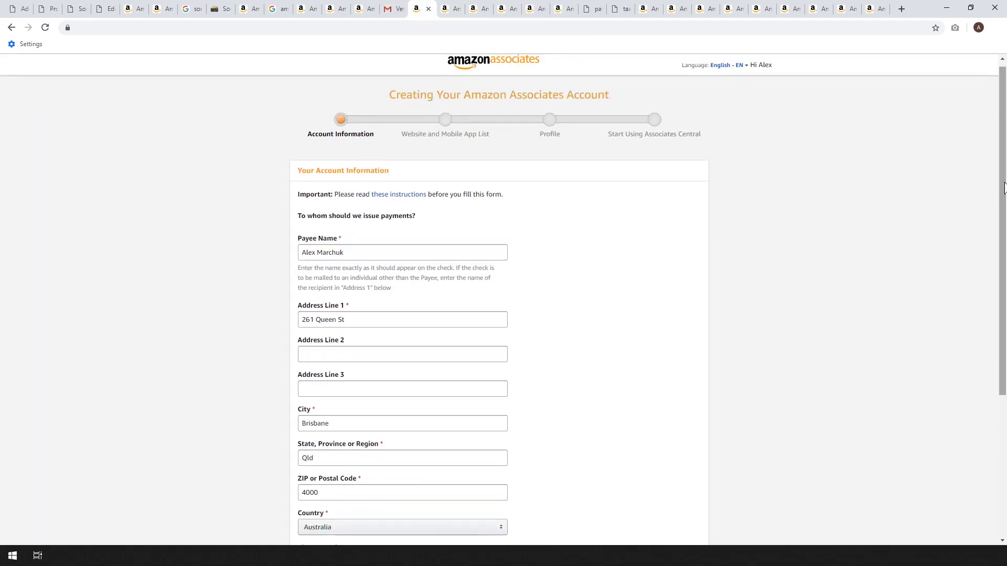
scroll(589, 260, "down", 4)
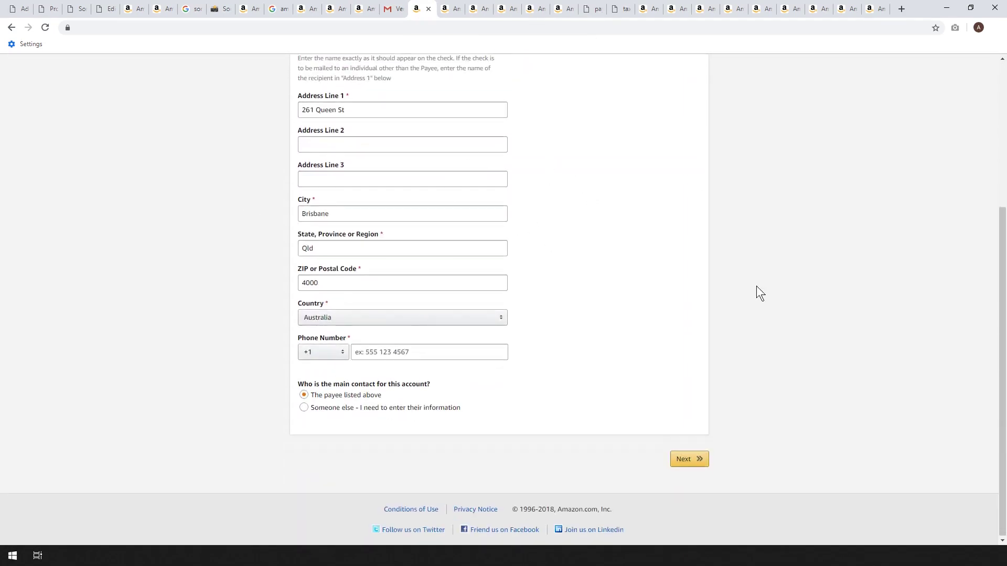
scroll(687, 251, "up", 1)
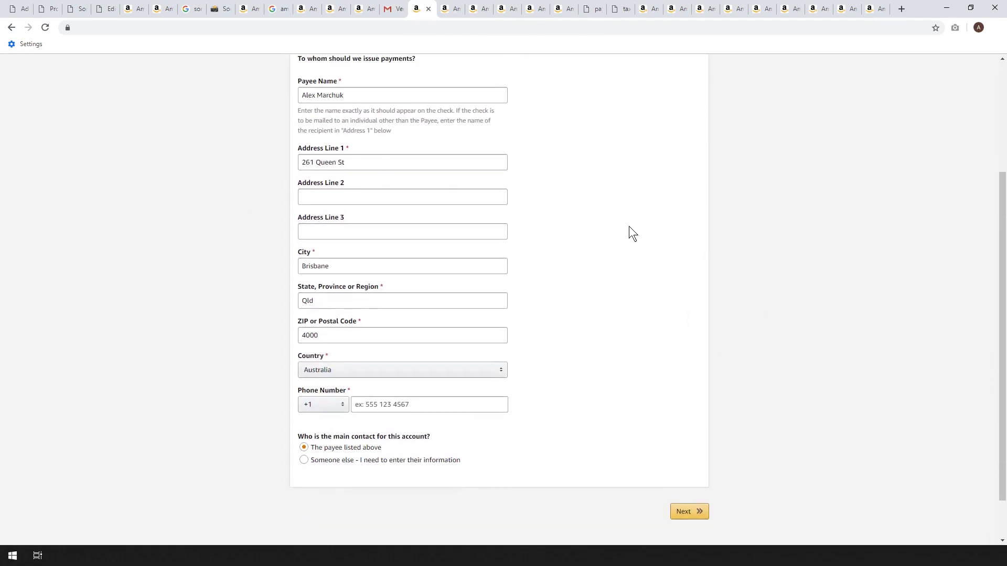
- Confirm demo.ideaspot.site in the website list with No for children, then move to the Profile step
left_click(450, 8)
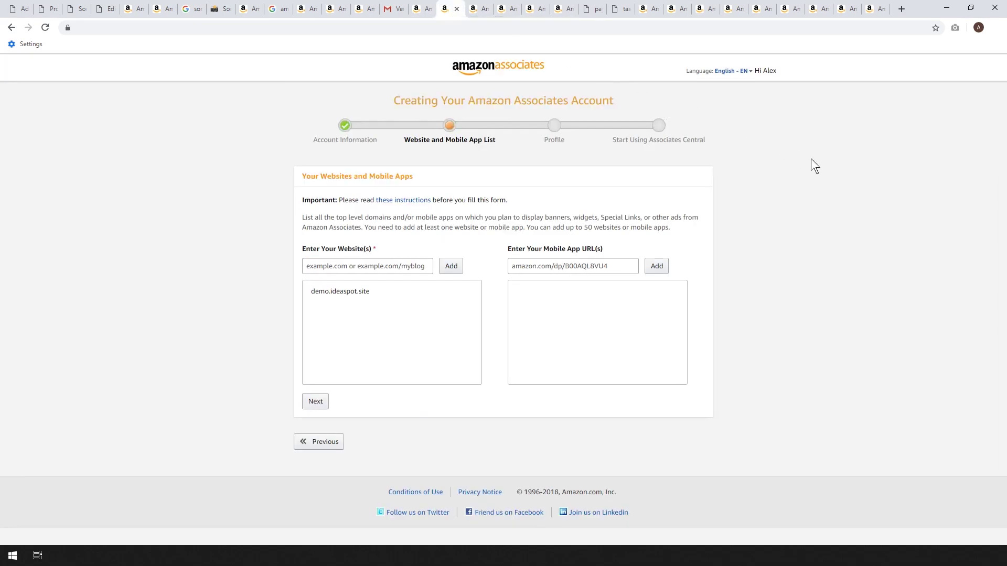
left_click_drag(326, 293, 336, 299)
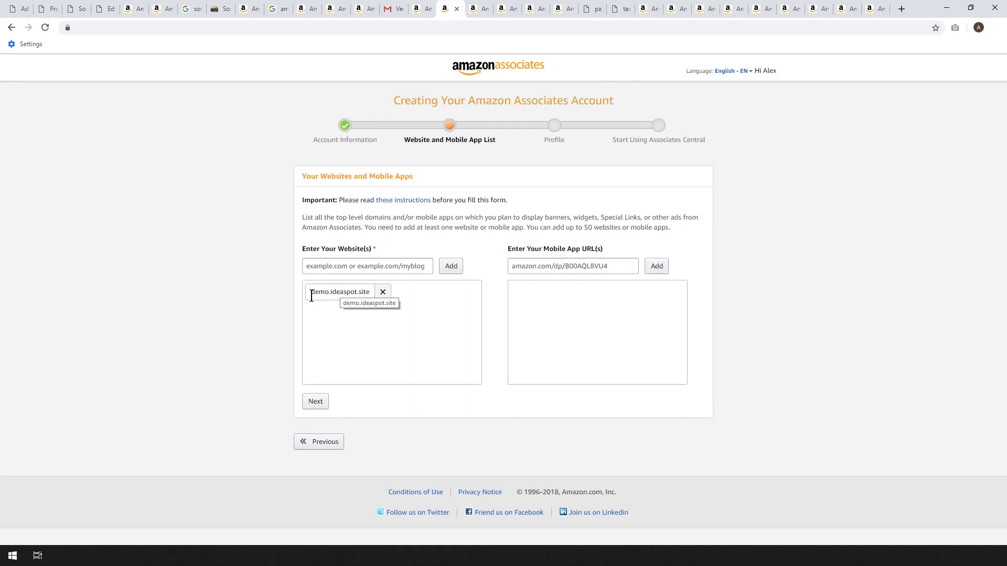
left_click(473, 8)
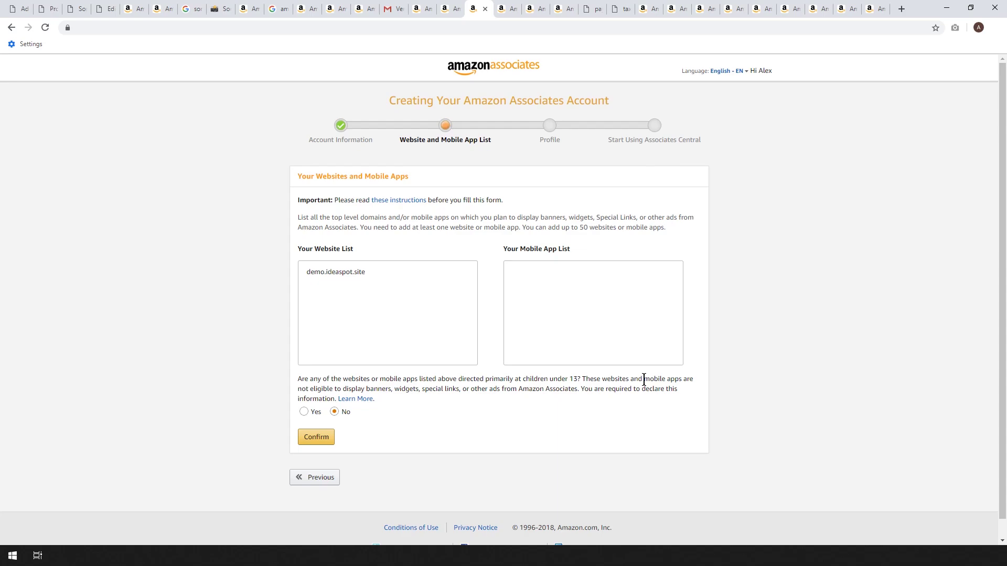
left_click(506, 12)
scroll(703, 213, "up", 15)
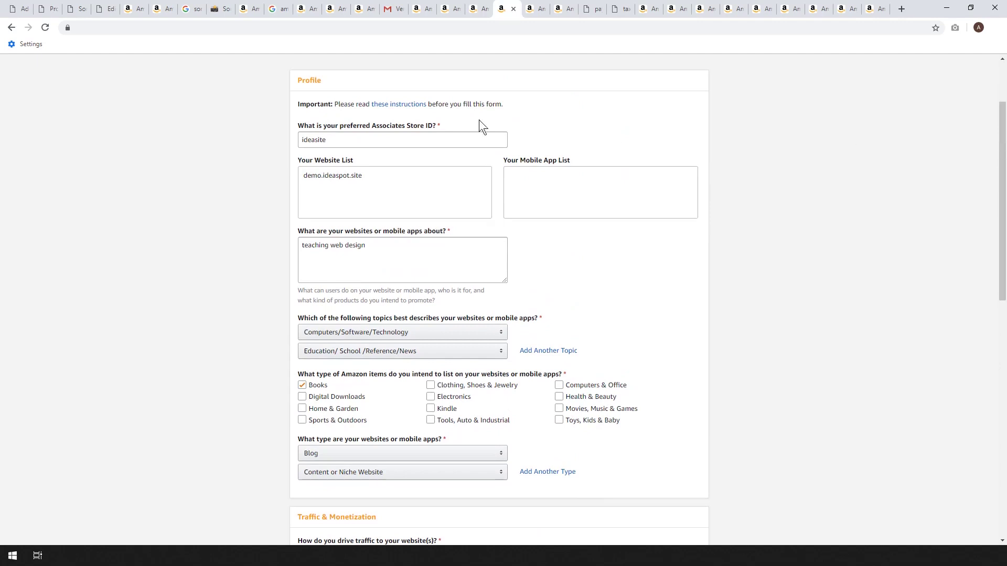
- Review the profile's Store ID, 'teaching web design' description, topics, Books and website types
scroll(498, 152, "down", 1)
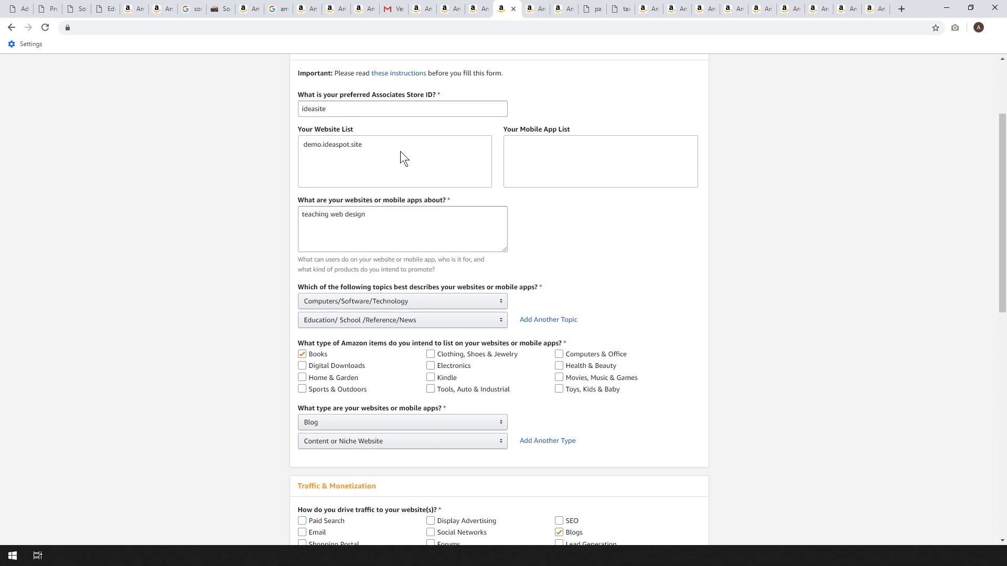
scroll(355, 158, "down", 2)
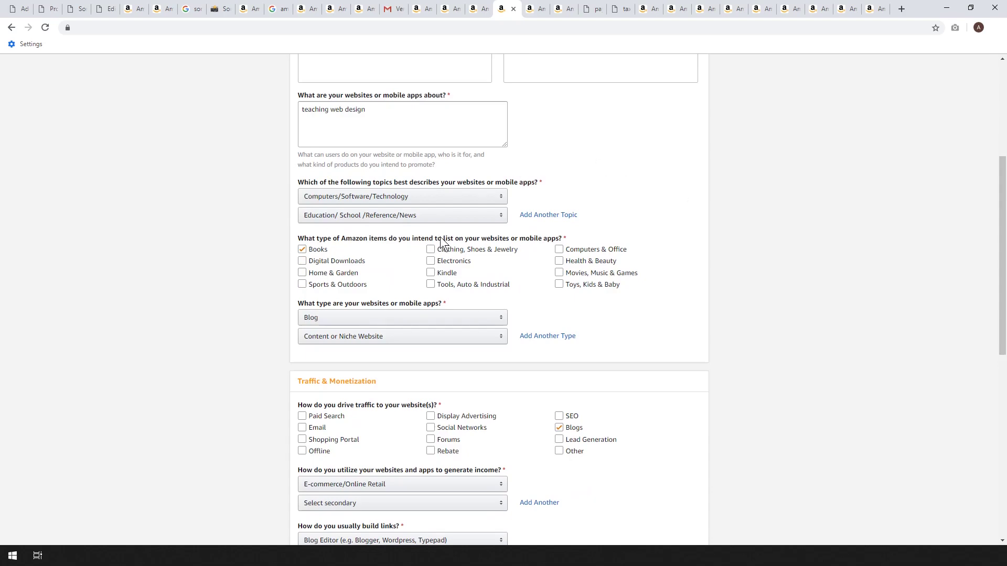
scroll(834, 240, "down", 3)
scroll(808, 230, "down", 1)
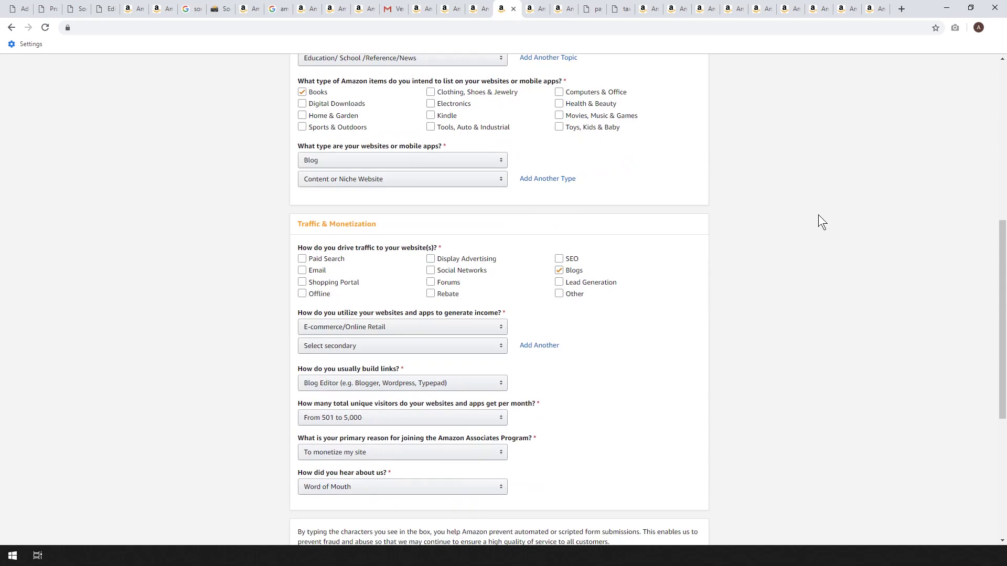
scroll(819, 220, "down", 1)
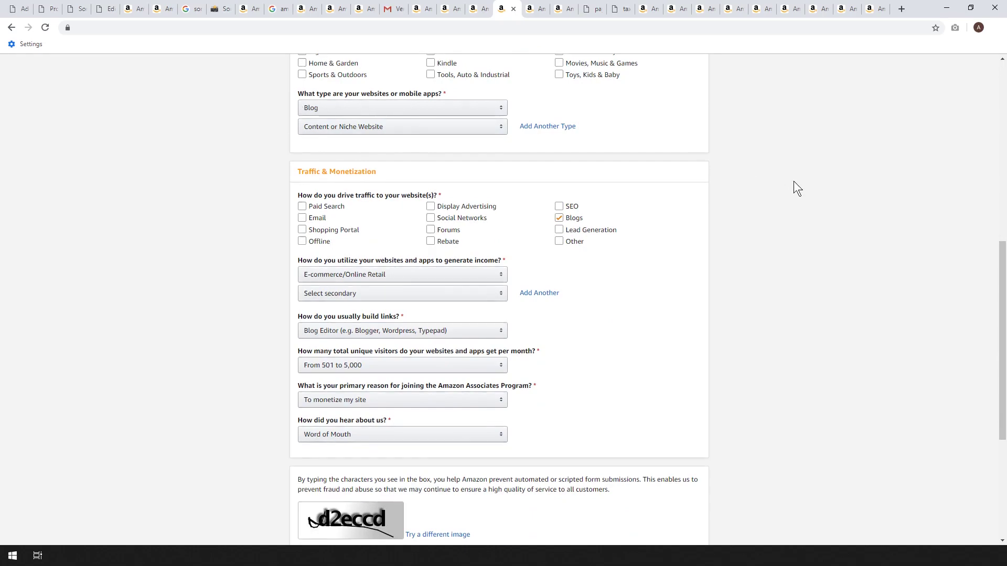
scroll(794, 182, "down", 1)
scroll(792, 184, "down", 1)
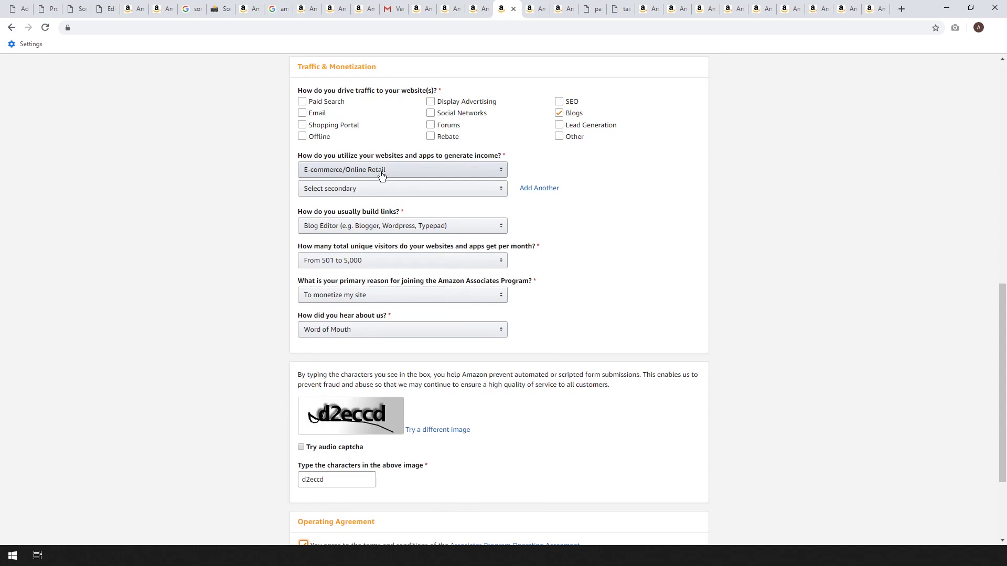
scroll(689, 203, "down", 1)
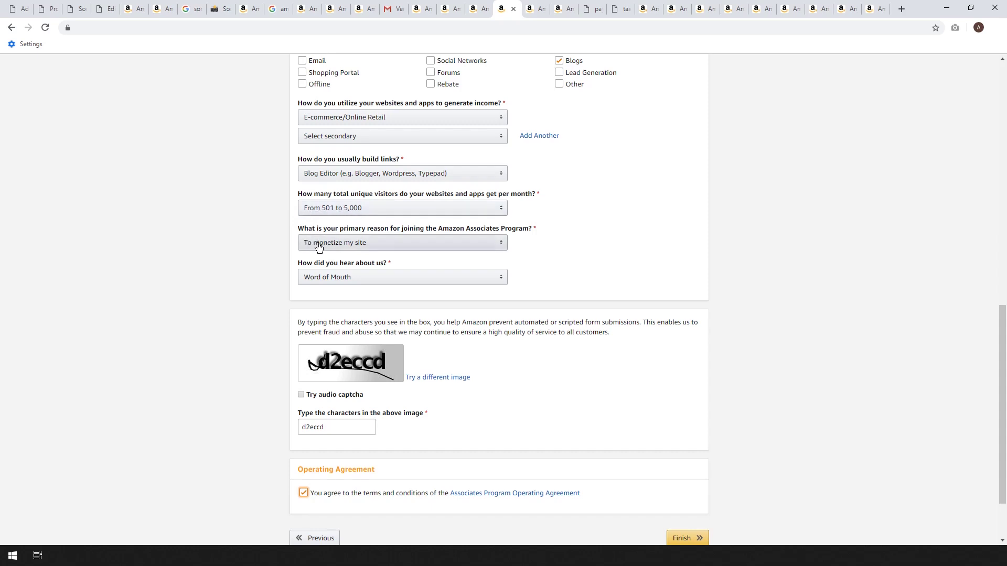
- Set the primary joining reason to 'To monetize my site' and reach the account-created confirmation
left_click(349, 247)
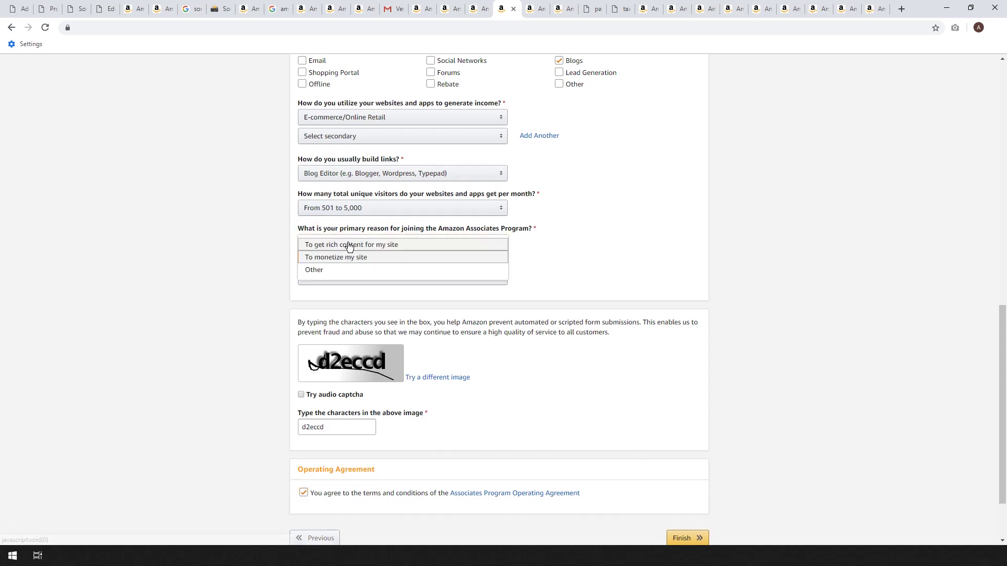
key("Return")
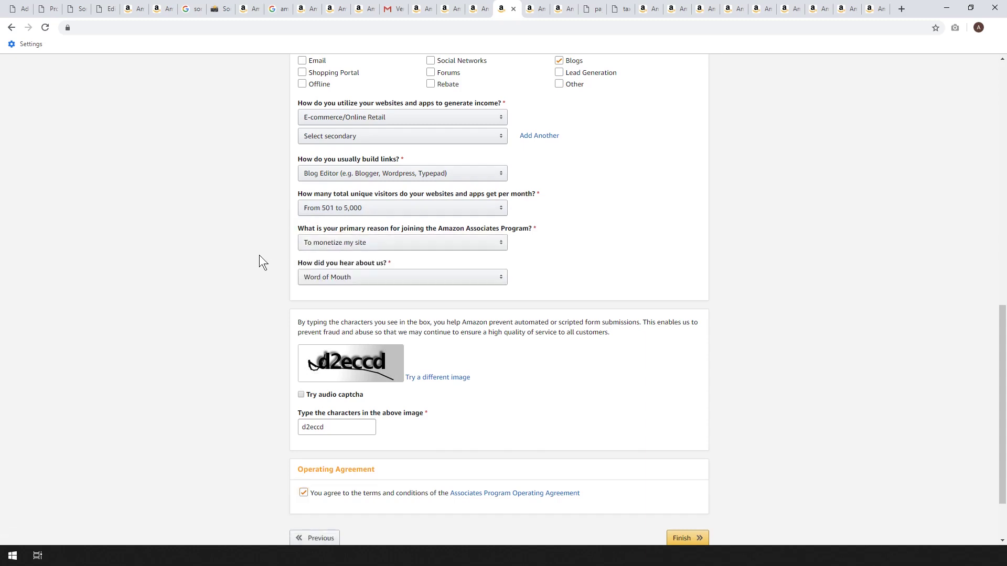
scroll(375, 253, "down", 1)
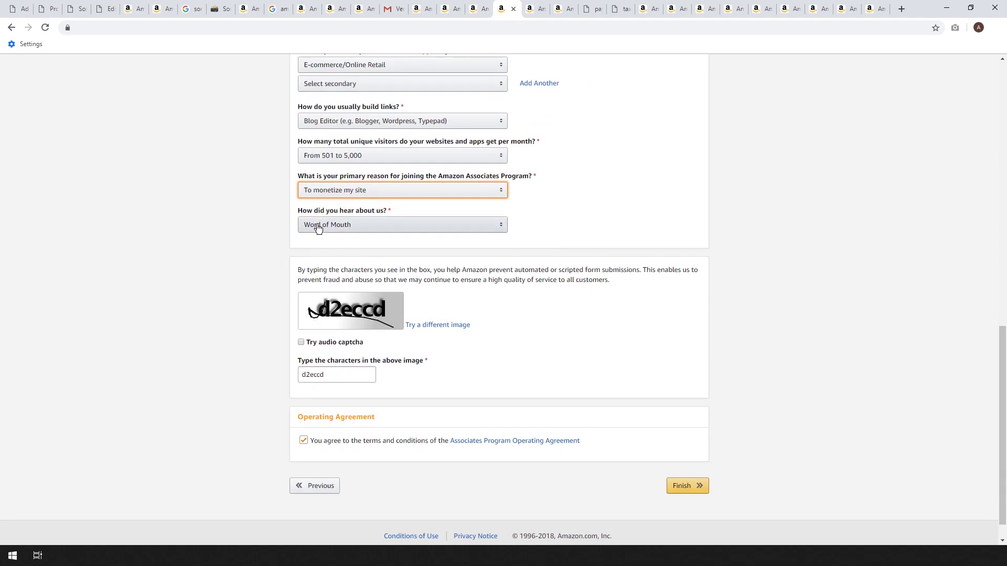
scroll(564, 238, "down", 1)
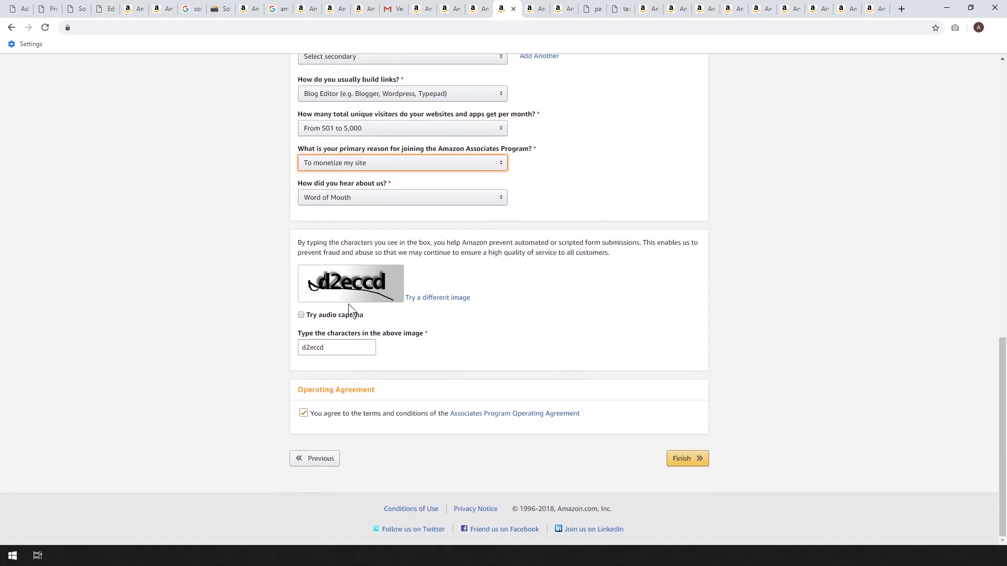
left_click(543, 7)
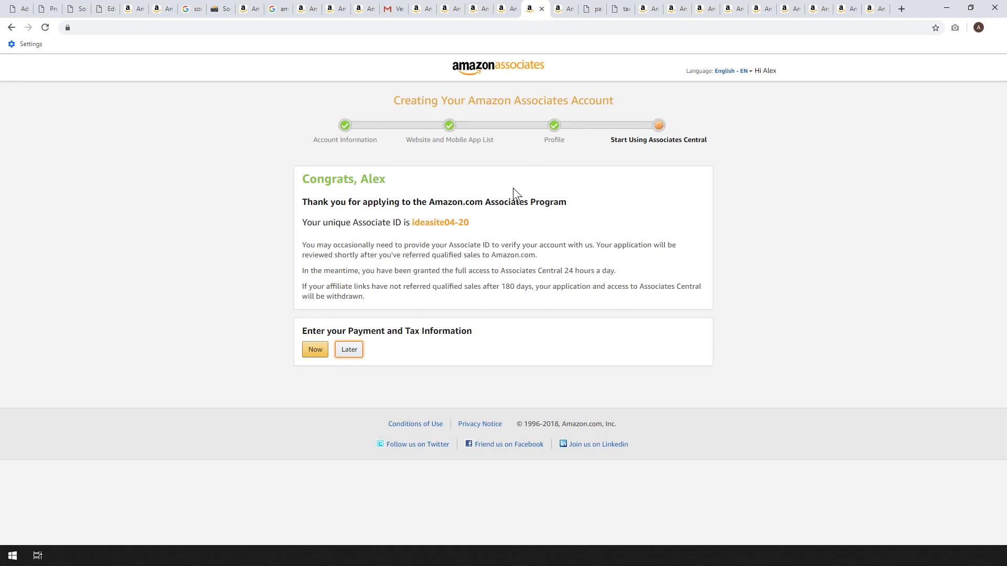
- Go from the Associates account overview to the Your Payment Method form, with direct deposit and a United States bank
left_click(560, 7)
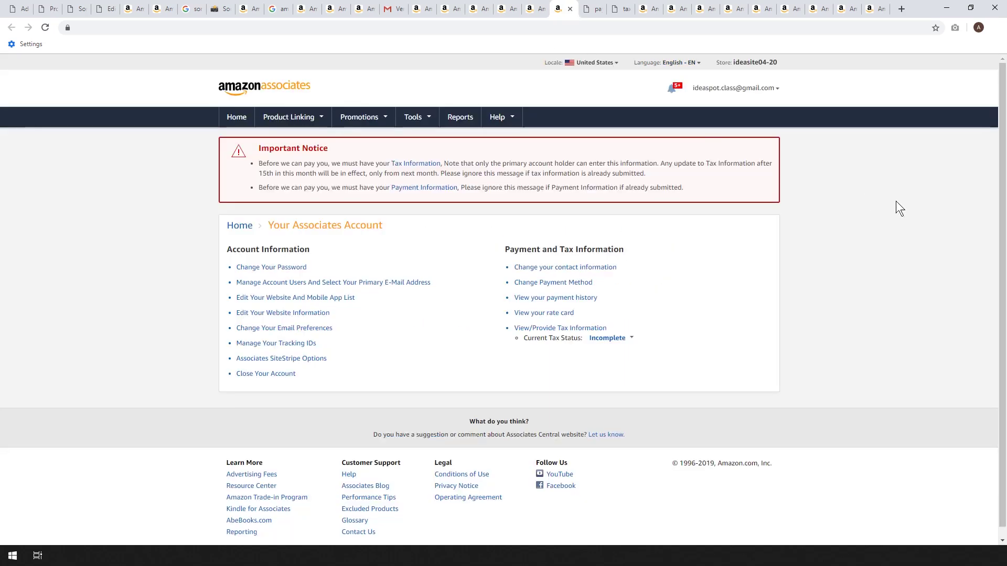
scroll(896, 201, "down", 1)
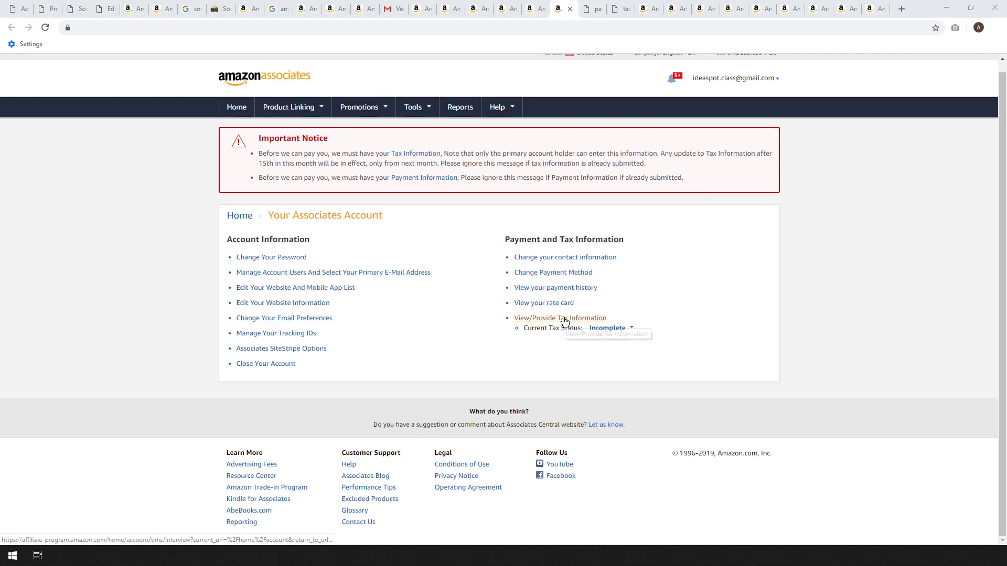
left_click(592, 8)
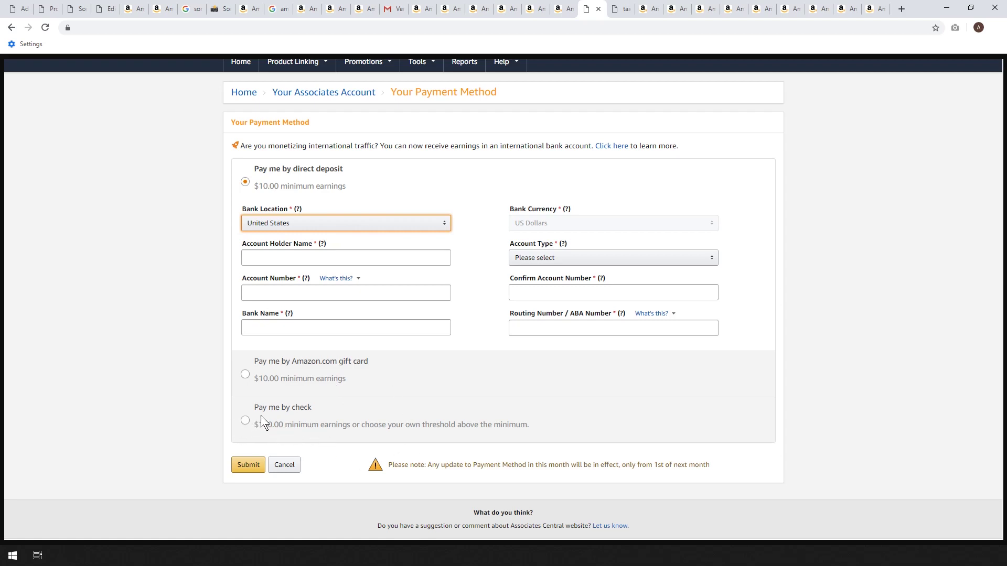
- Look over the tax information form, then go to Product Linking > Product Links
left_click(621, 8)
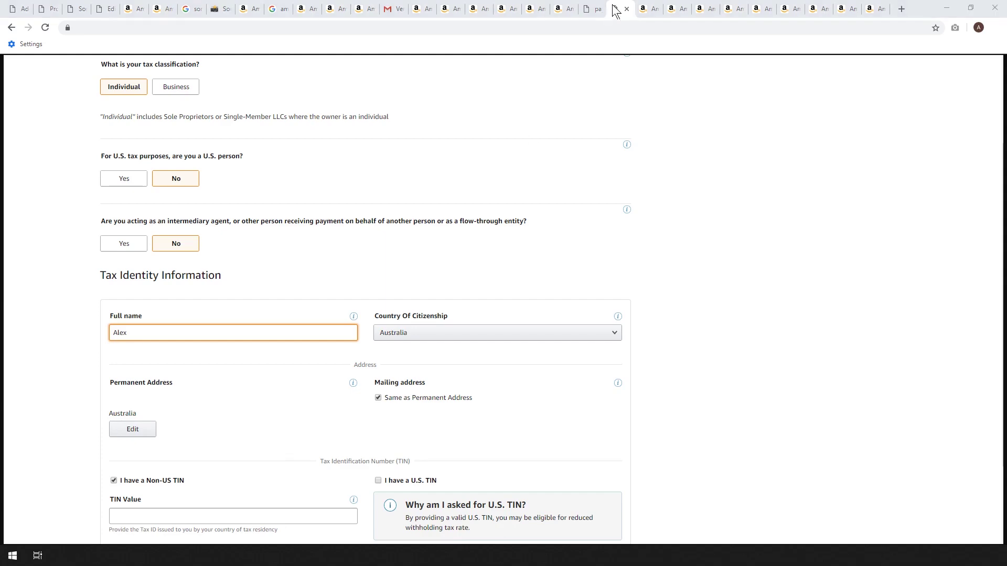
left_click(648, 8)
scroll(835, 220, "down", 2)
scroll(835, 220, "up", 1)
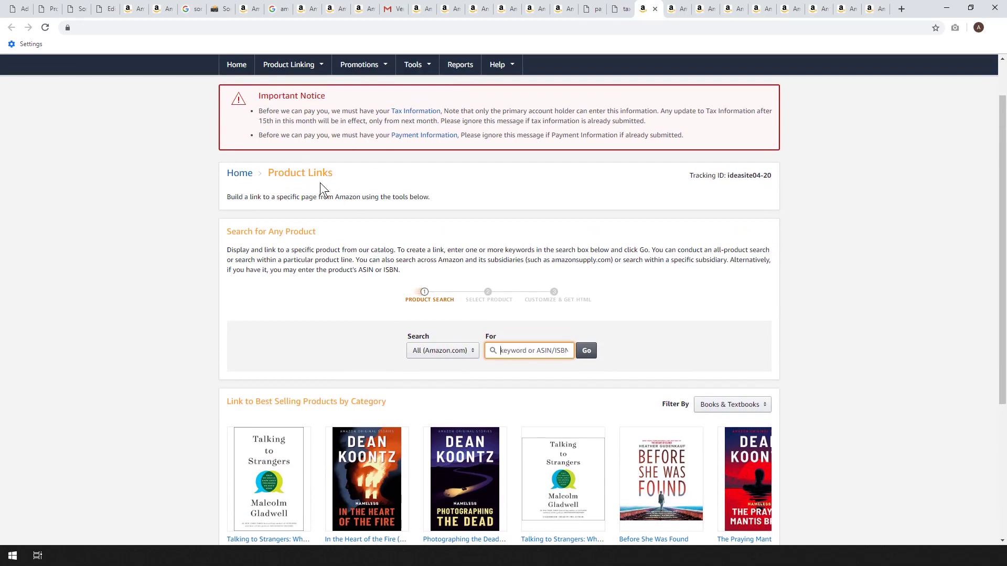
- Generate an amzn.to short text link for the first Sony a6500 search result
mouse_move(292, 59)
left_click(676, 8)
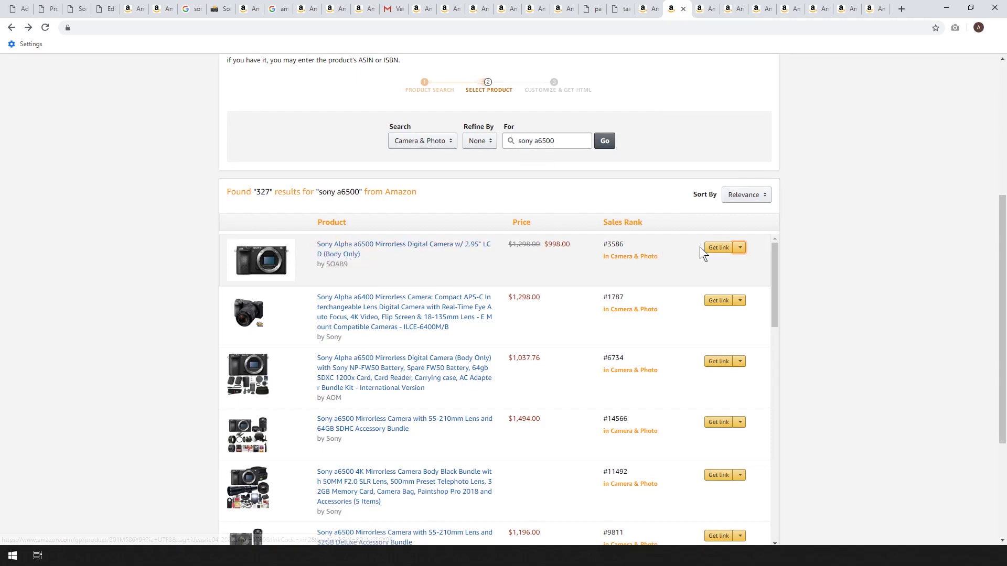
left_click(740, 248)
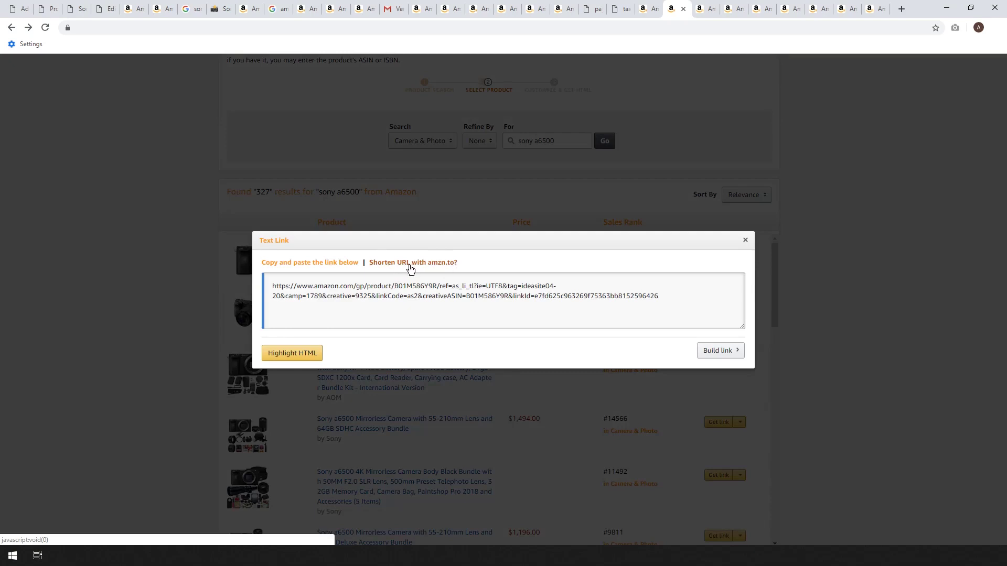
left_click(402, 266)
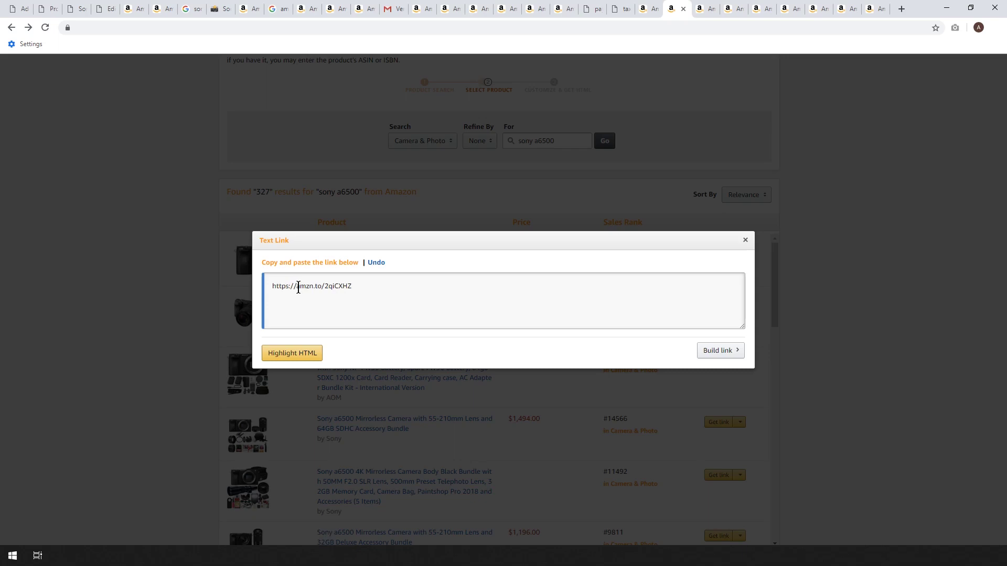
- Copy the short link and return to the WordPress post editor
left_click(298, 287)
right_click(310, 286)
left_click(326, 293)
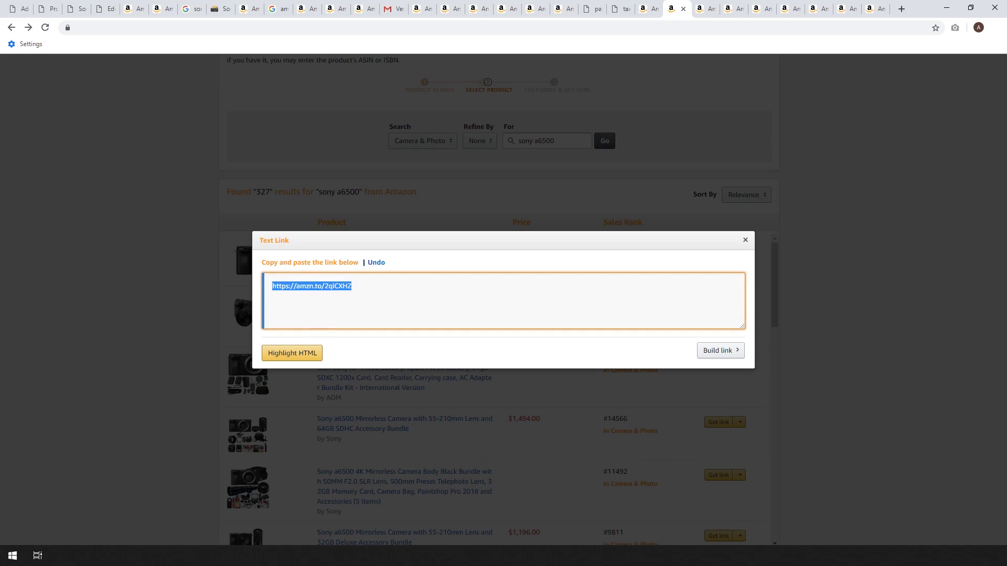
key("ctrl+1")
left_click(312, 224)
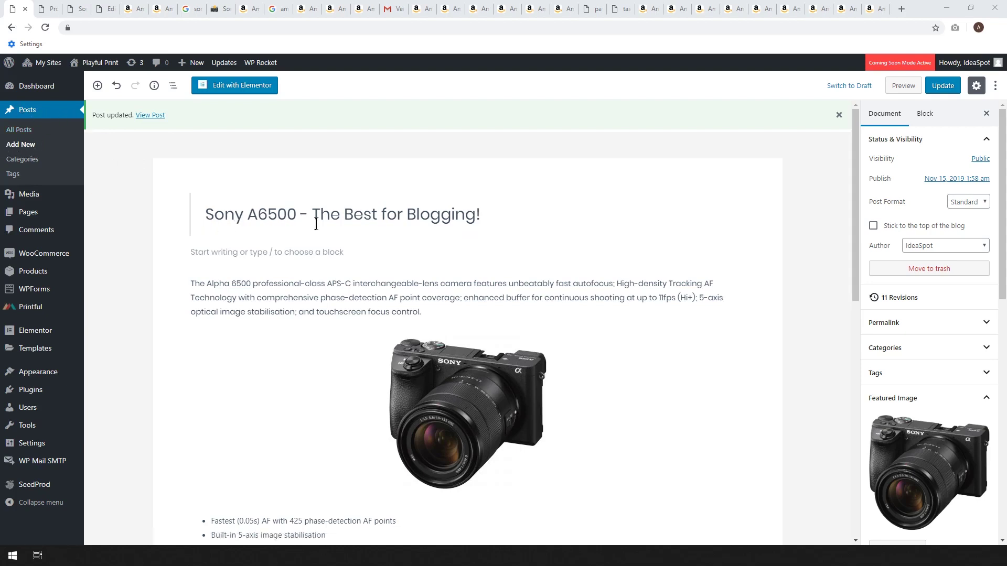
scroll(482, 221, "down", 1)
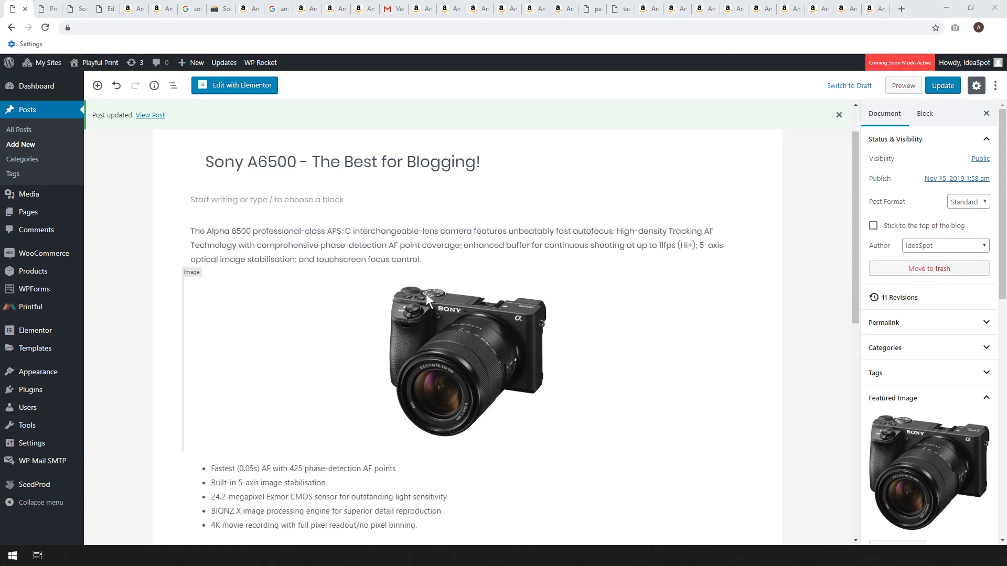
scroll(524, 283, "down", 1)
scroll(468, 296, "down", 2)
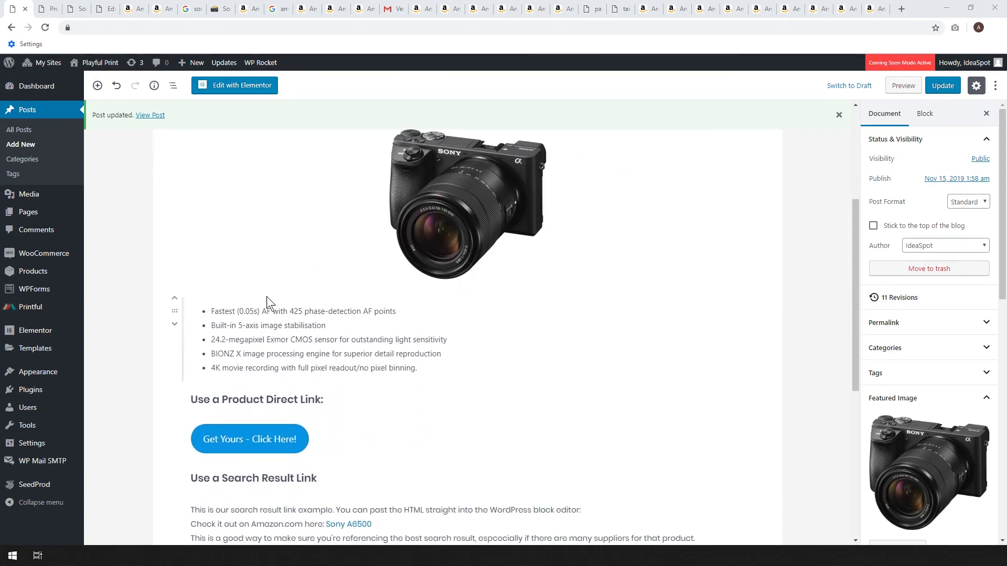
scroll(398, 315, "down", 1)
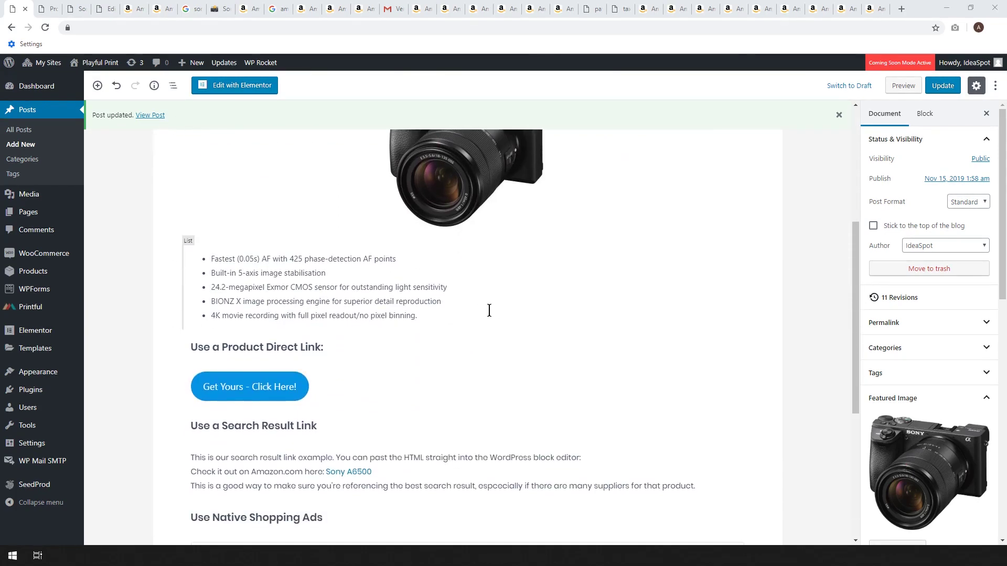
left_click(240, 391)
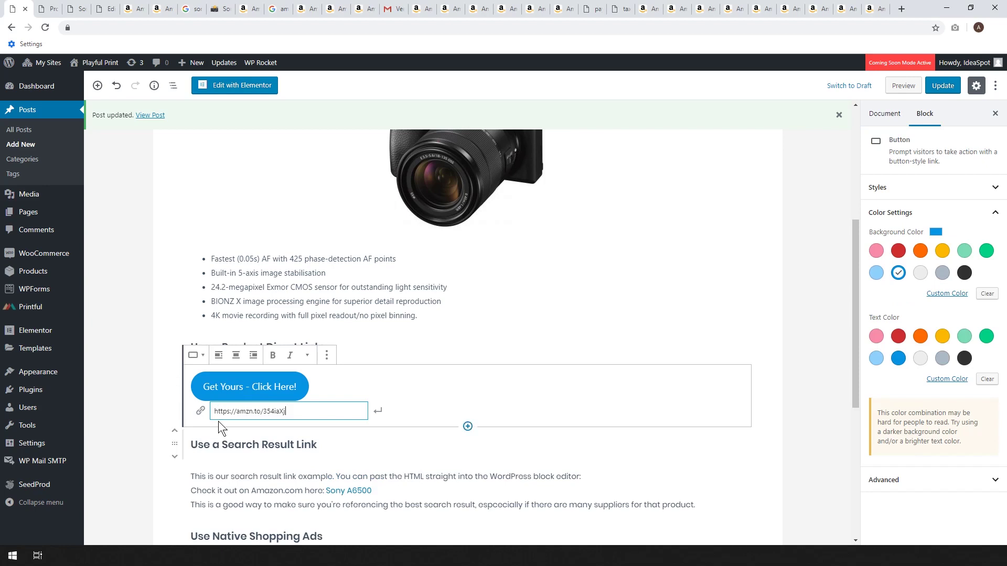
left_click_drag(293, 411, 203, 410)
key("ctrl+v")
left_click(422, 314)
- Link the intro words 'Alpha 6500' to the same short URL and update the post
scroll(419, 324, "up", 3)
scroll(420, 324, "up", 2)
left_click_drag(253, 281, 206, 280)
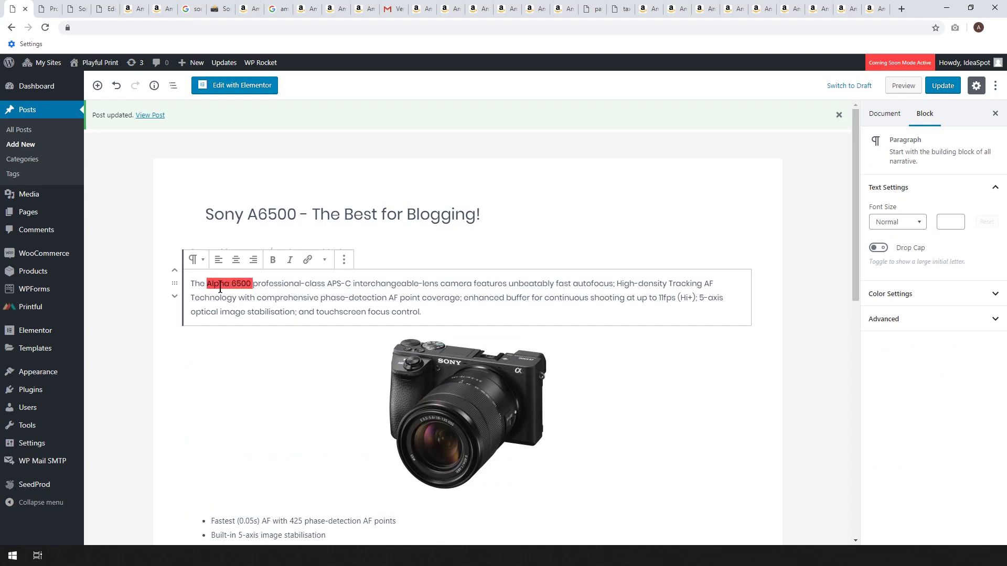
left_click(308, 259)
key("ctrl+v")
left_click(298, 308)
left_click(464, 341)
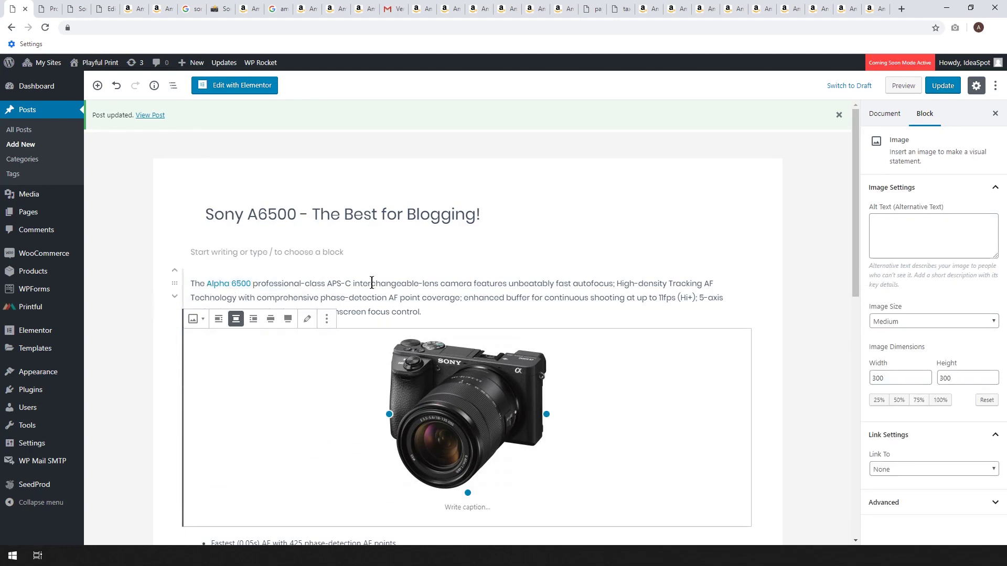
left_click(943, 87)
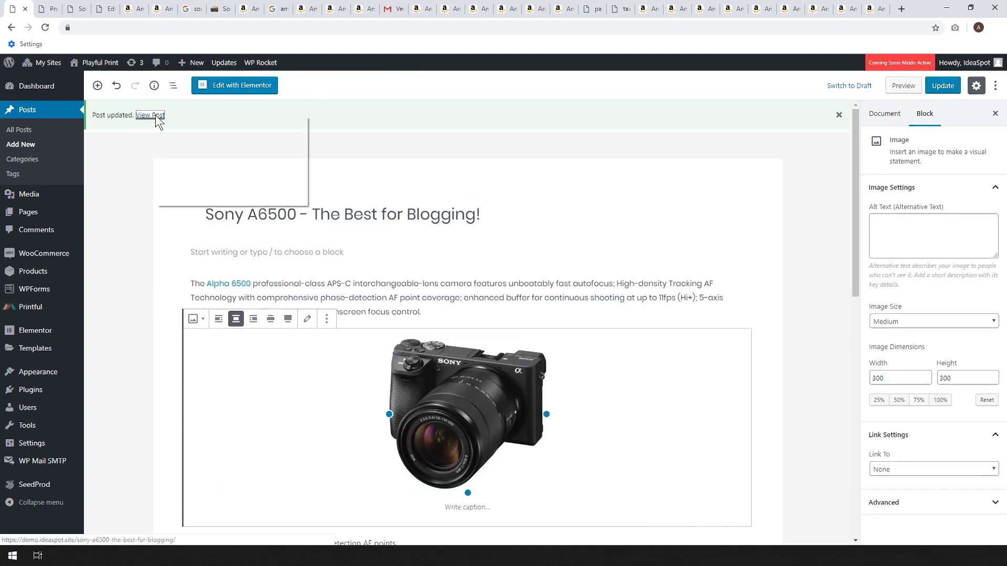
- Open the published post and check the Alpha 6500 link's Amazon page in a new tab
left_click(161, 121)
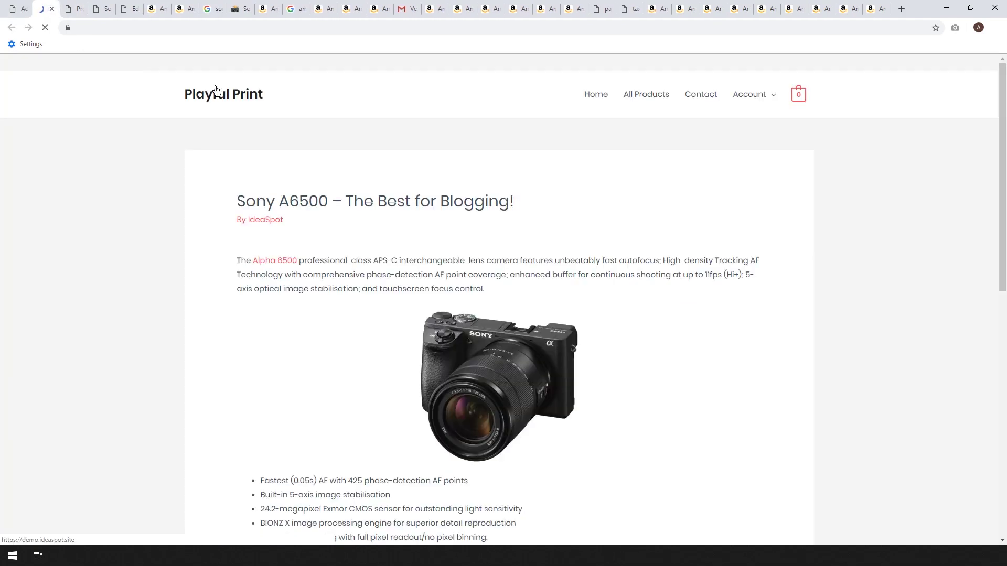
right_click(270, 262)
left_click(282, 268)
left_click(78, 8)
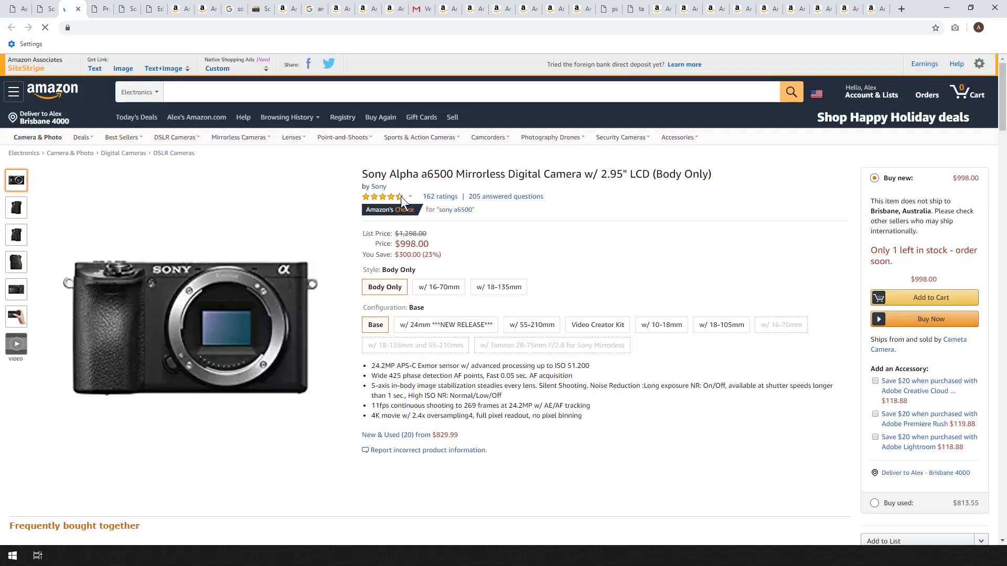
left_click(47, 9)
- Test the Get Yours button, which opens Amazon's a6500 listing at $998
scroll(330, 382, "down", 3)
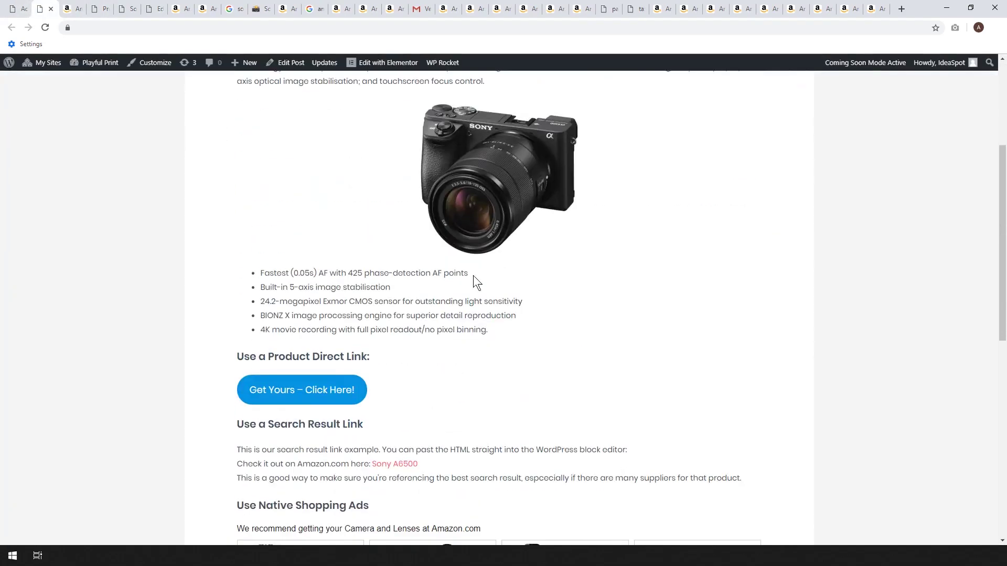
left_click(315, 387)
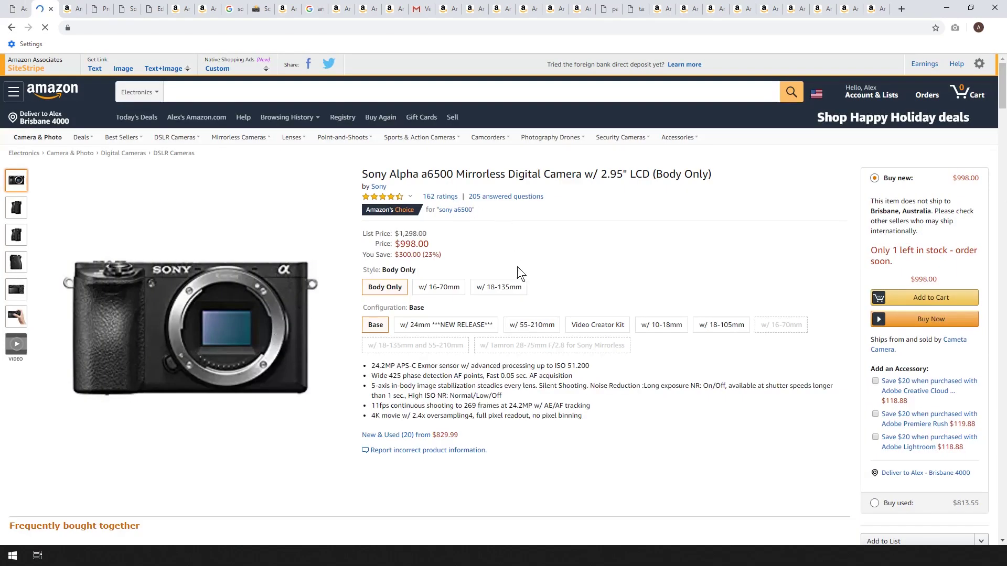
scroll(619, 288, "down", 5)
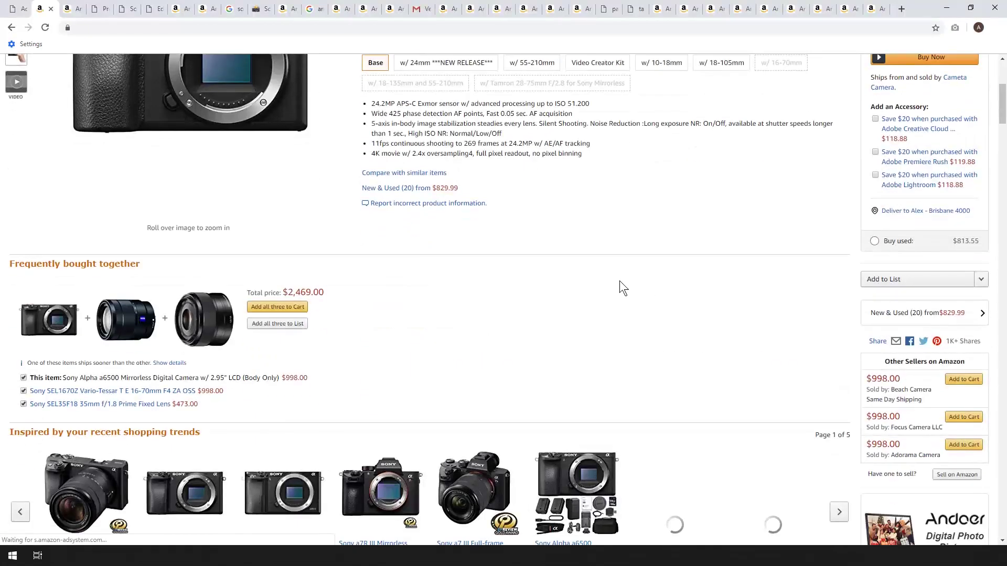
scroll(620, 282, "up", 3)
scroll(615, 298, "up", 2)
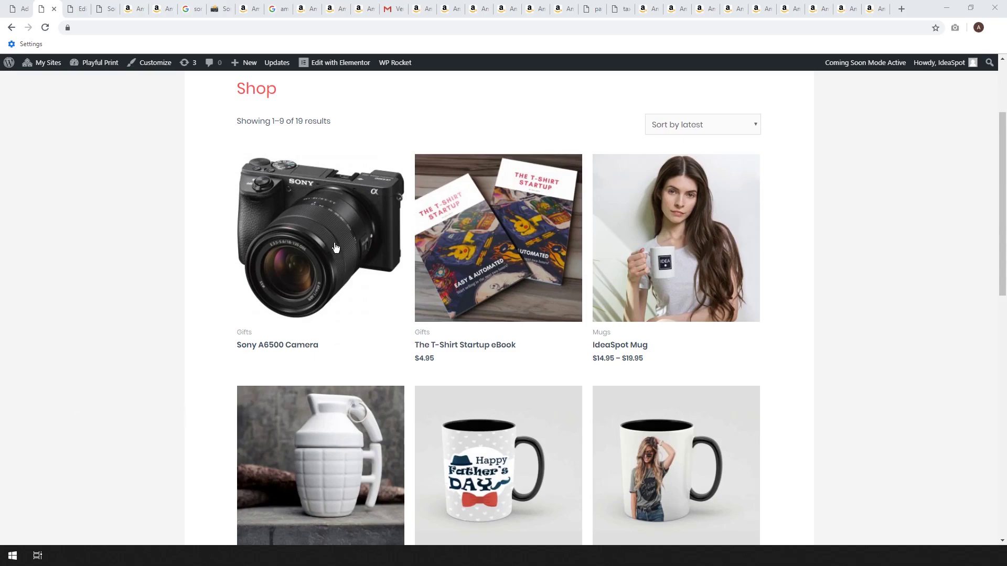
left_click(76, 7)
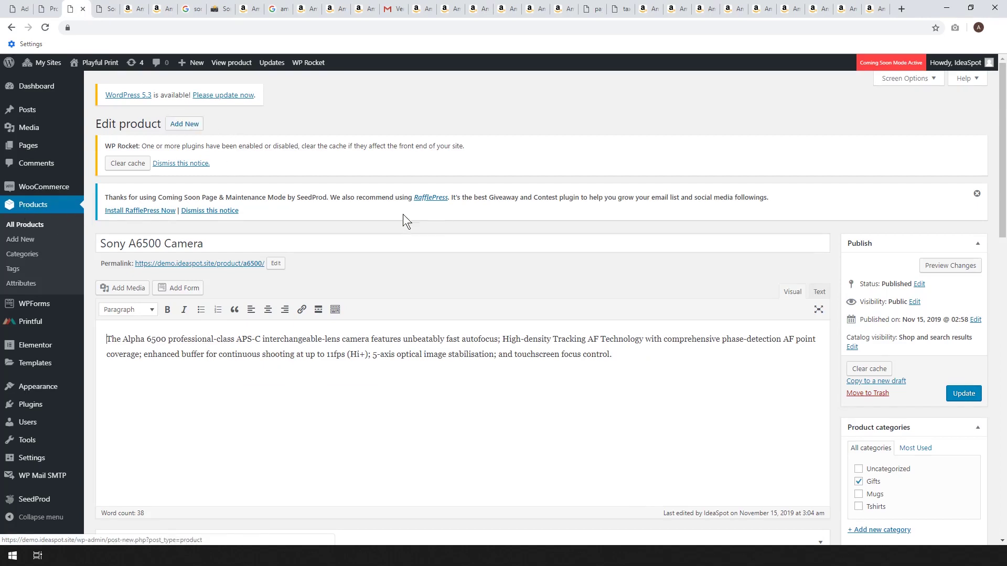
scroll(404, 218, "down", 2)
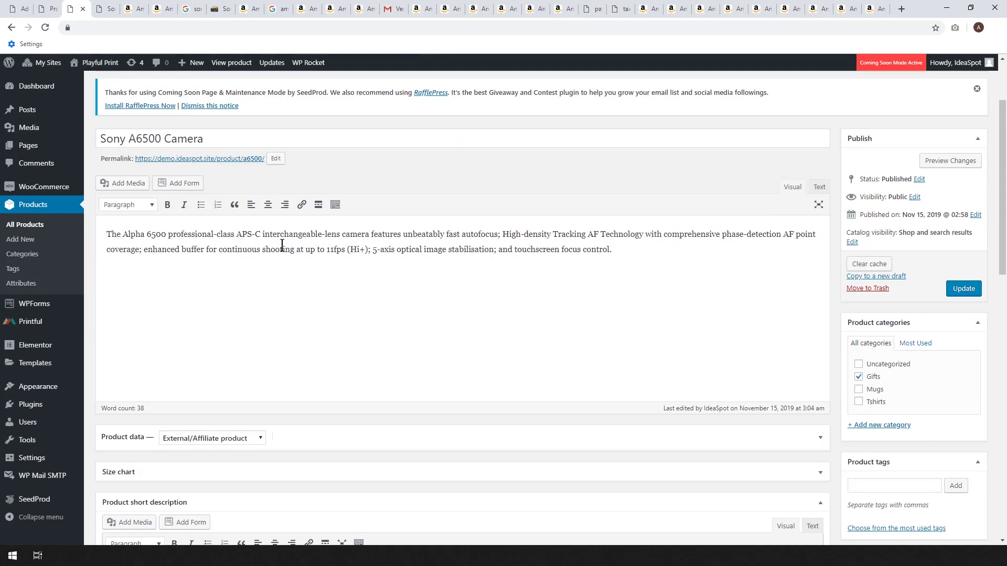
scroll(335, 247, "down", 4)
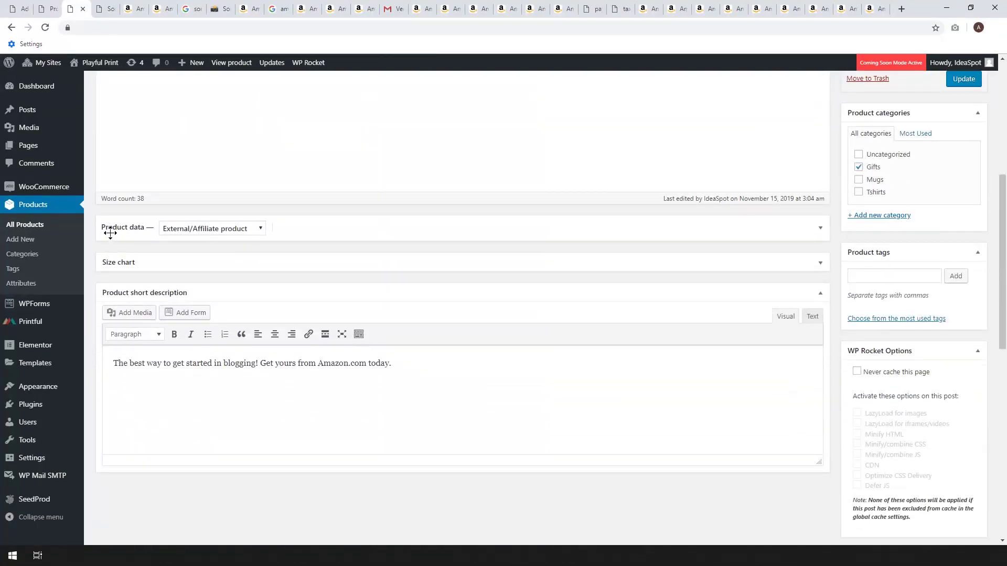
left_click(224, 232)
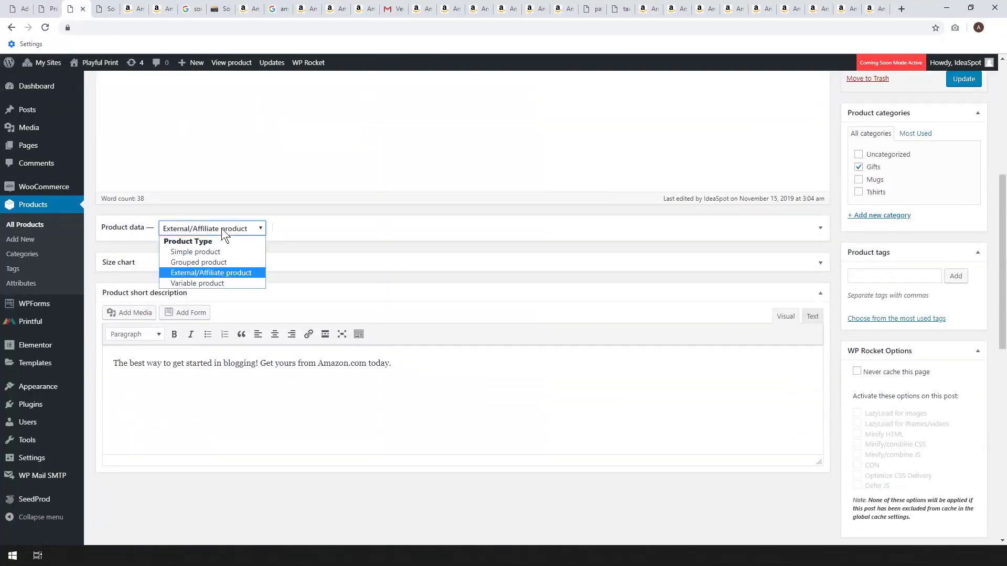
left_click(217, 252)
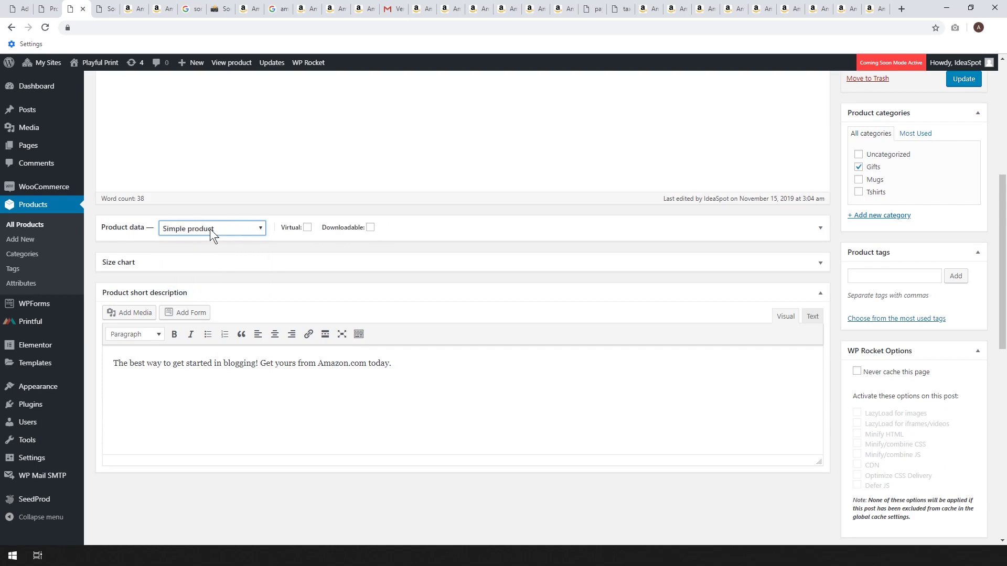
left_click(245, 229)
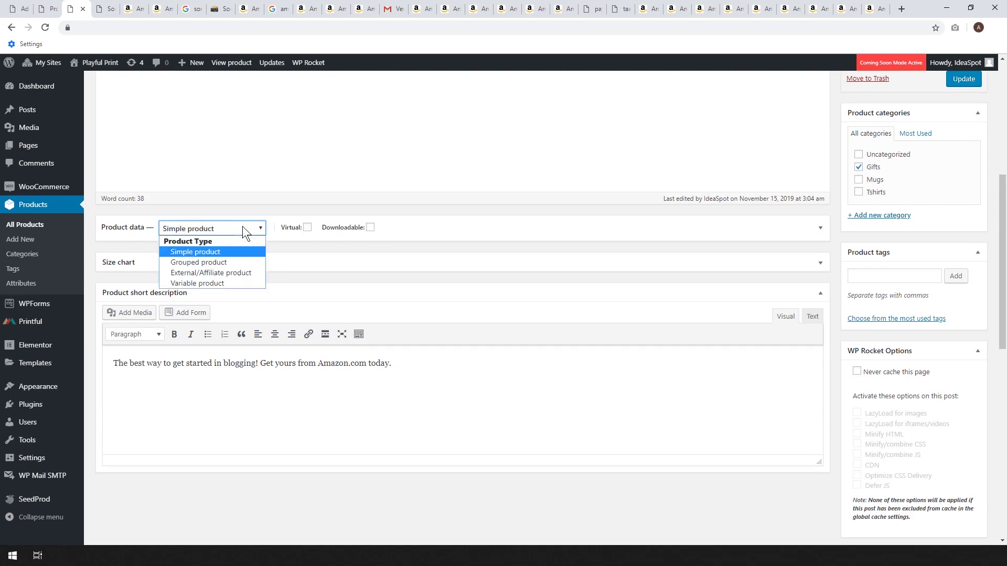
left_click(207, 272)
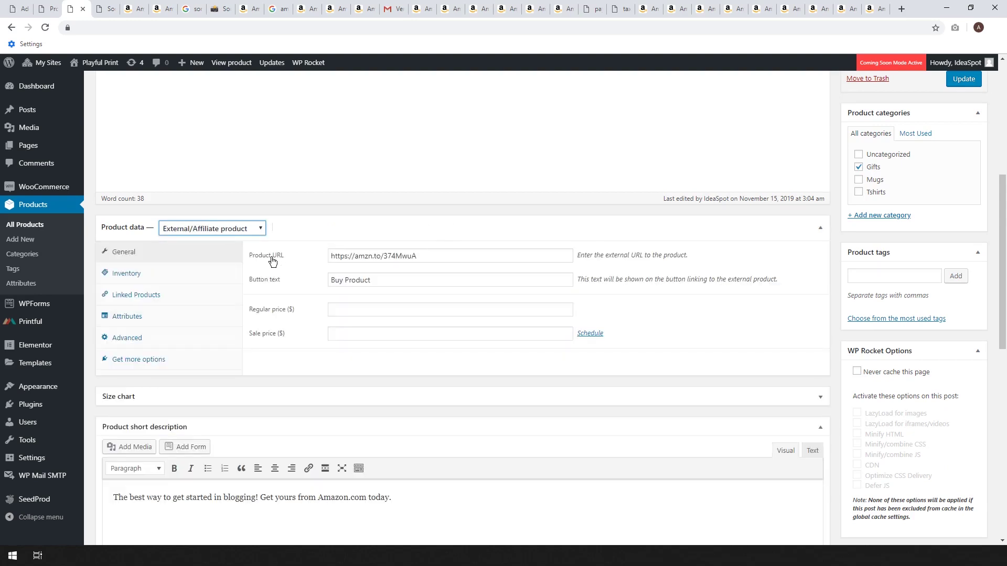
left_click_drag(440, 253, 334, 251)
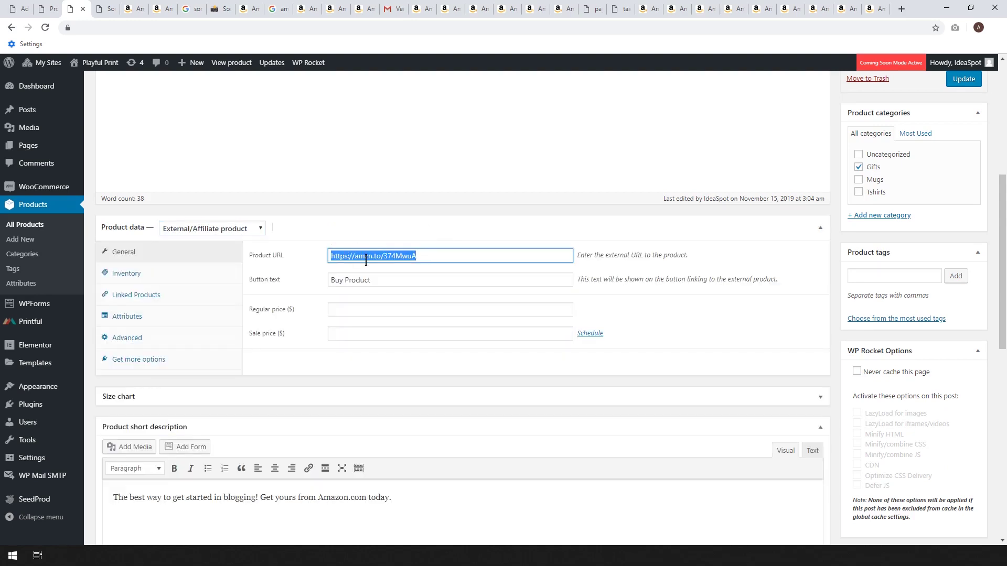
type("https://amzn.to/2qiCXHZ")
left_click(963, 79)
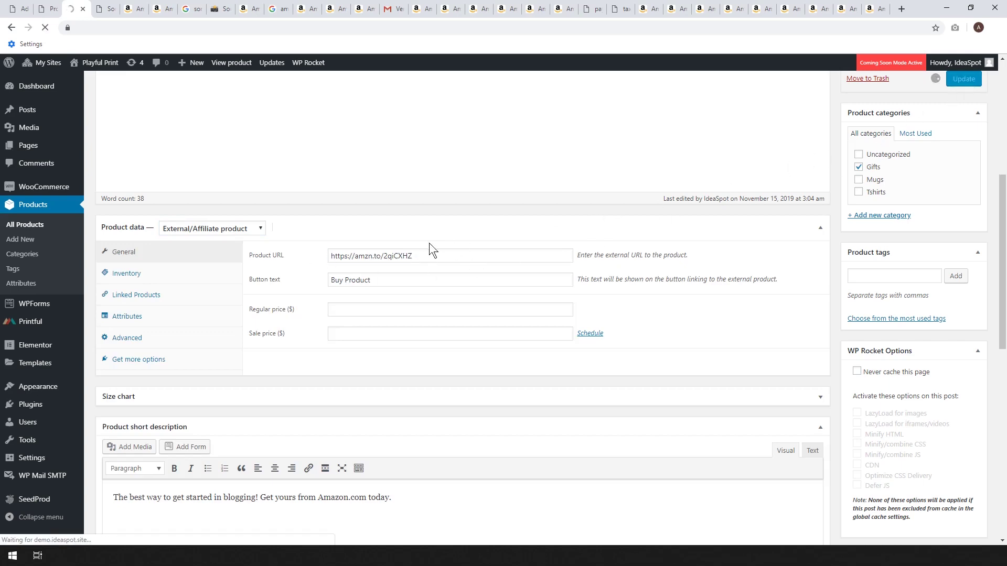
- Recheck the Product data settings and save the product again
scroll(463, 284, "down", 6)
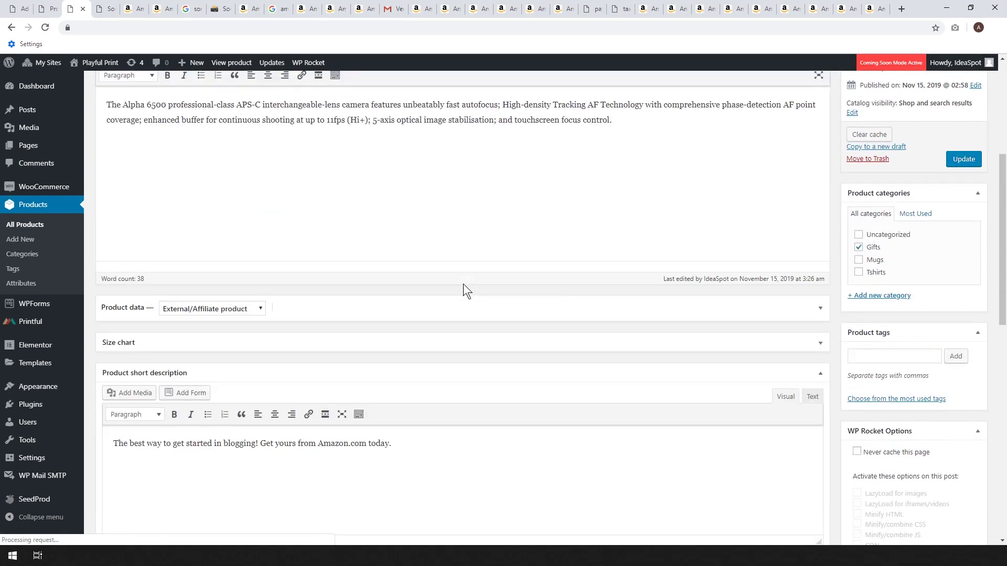
scroll(464, 288, "down", 5)
scroll(464, 288, "up", 7)
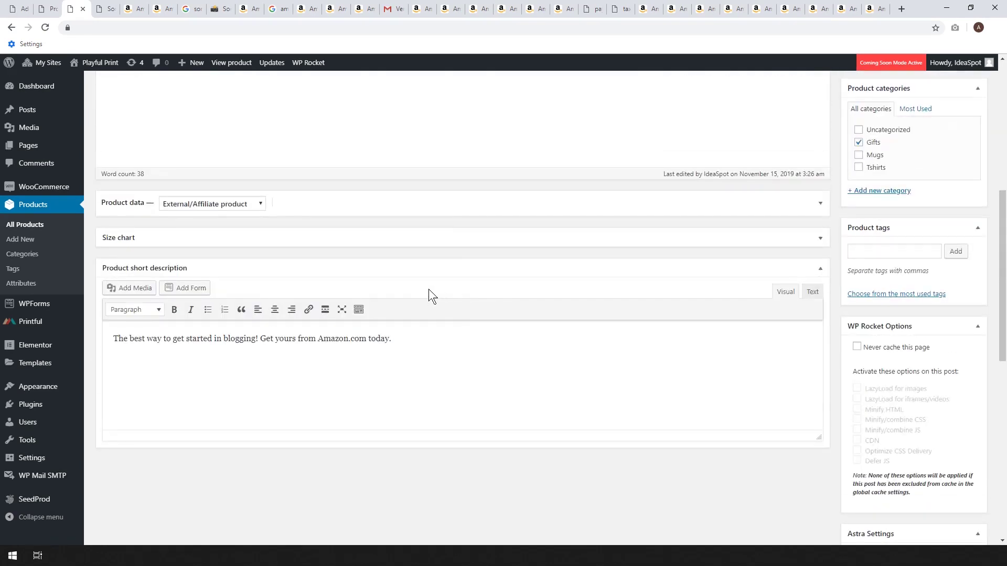
scroll(388, 325, "up", 2)
left_click(352, 360)
scroll(351, 360, "down", 2)
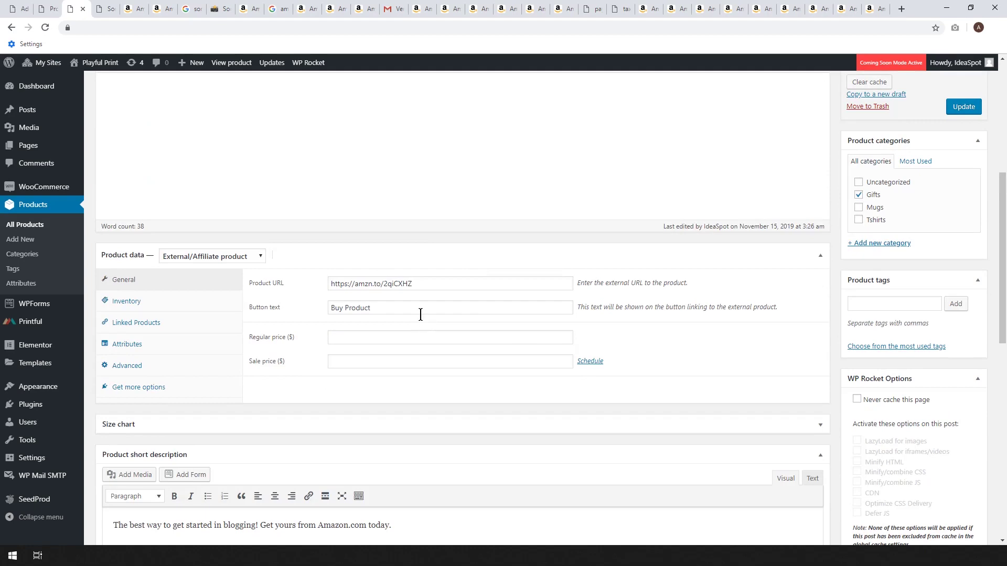
scroll(420, 315, "down", 1)
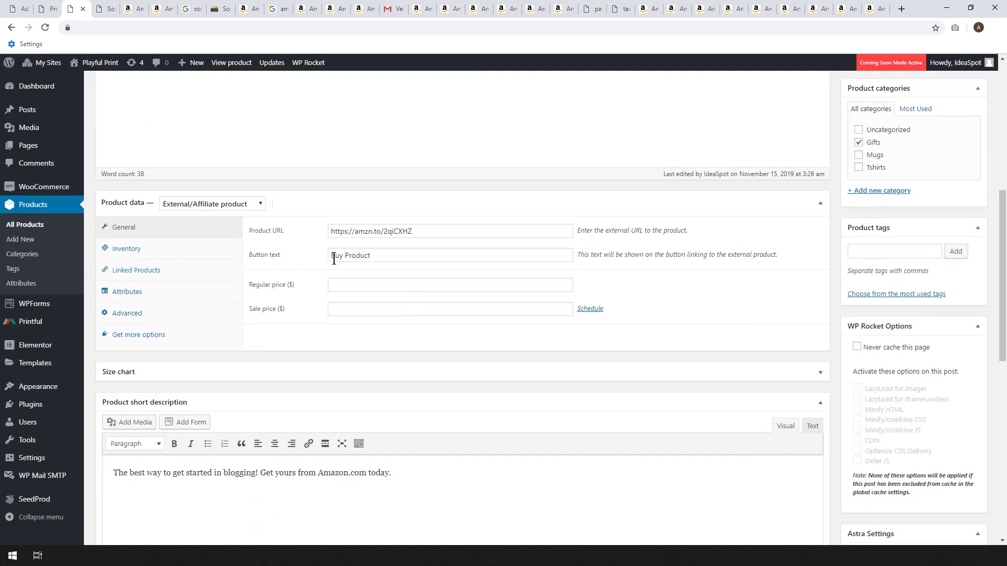
scroll(256, 331, "down", 3)
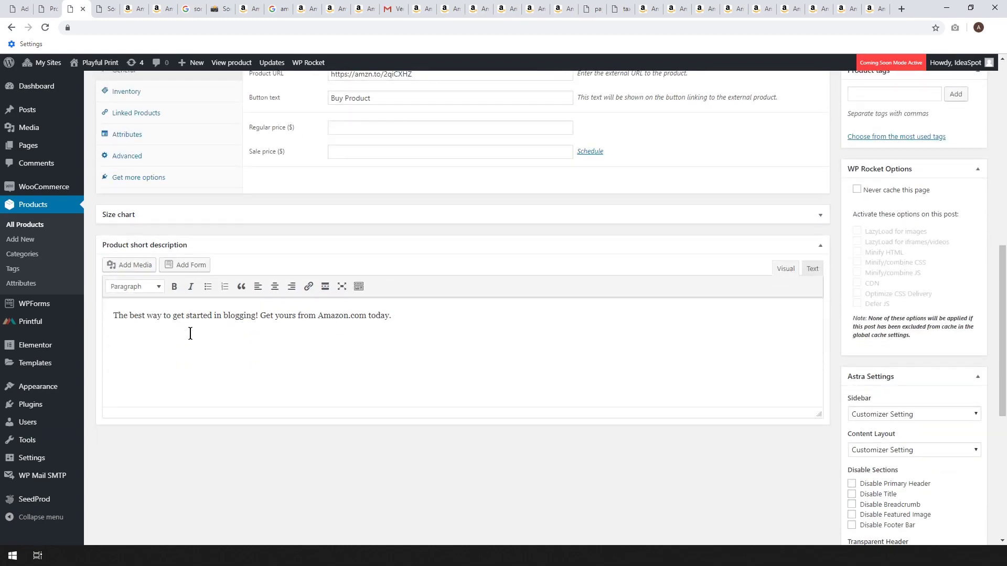
scroll(949, 313, "down", 7)
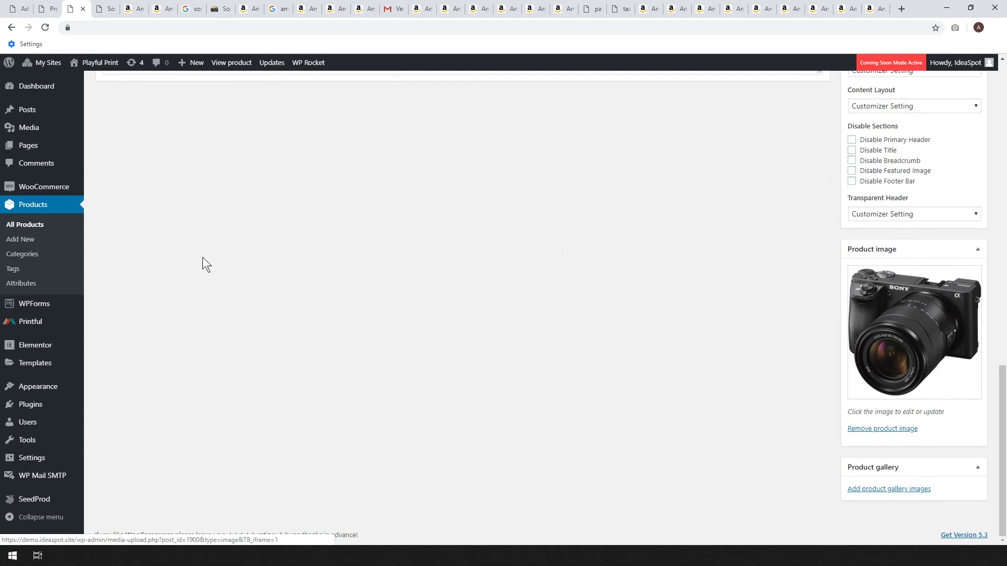
scroll(202, 262, "up", 12)
left_click(964, 289)
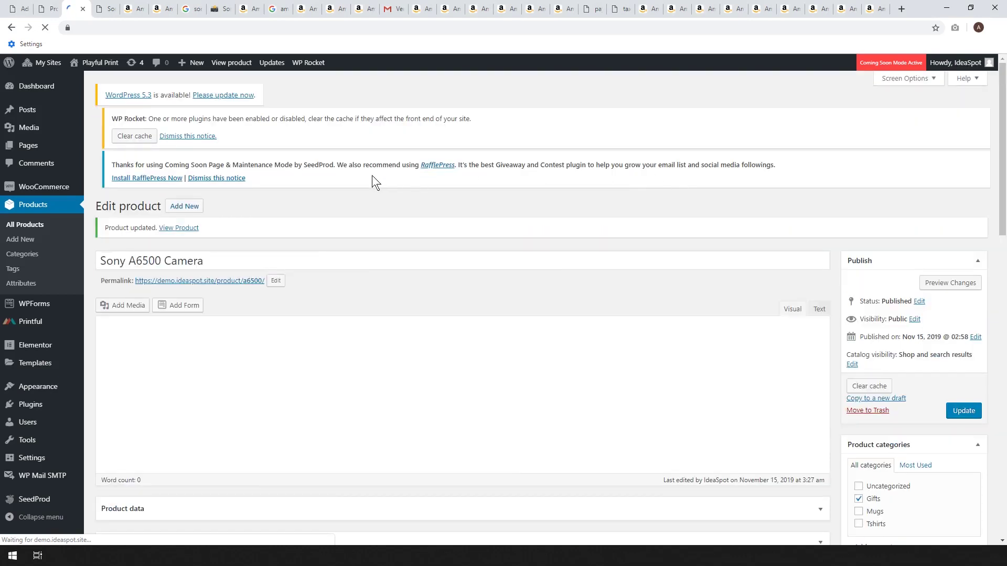
- View the live Sony A6500 Camera product page with its Buy Product button
left_click(179, 294)
scroll(782, 241, "down", 6)
scroll(498, 360, "up", 4)
scroll(605, 362, "up", 2)
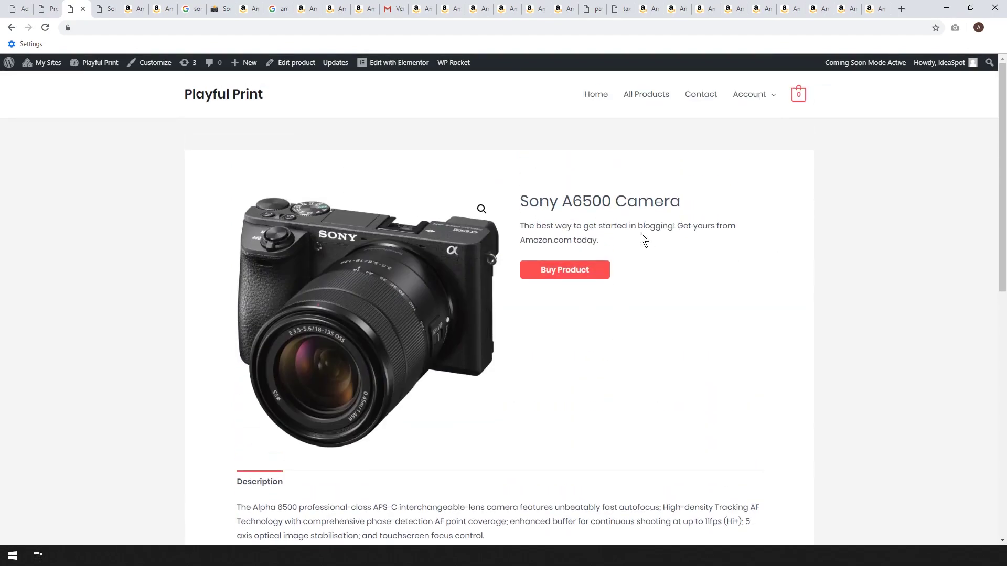
- Check that Buy Product opens the Sony Alpha a6500 Amazon listing, then return to the post
left_click(565, 273)
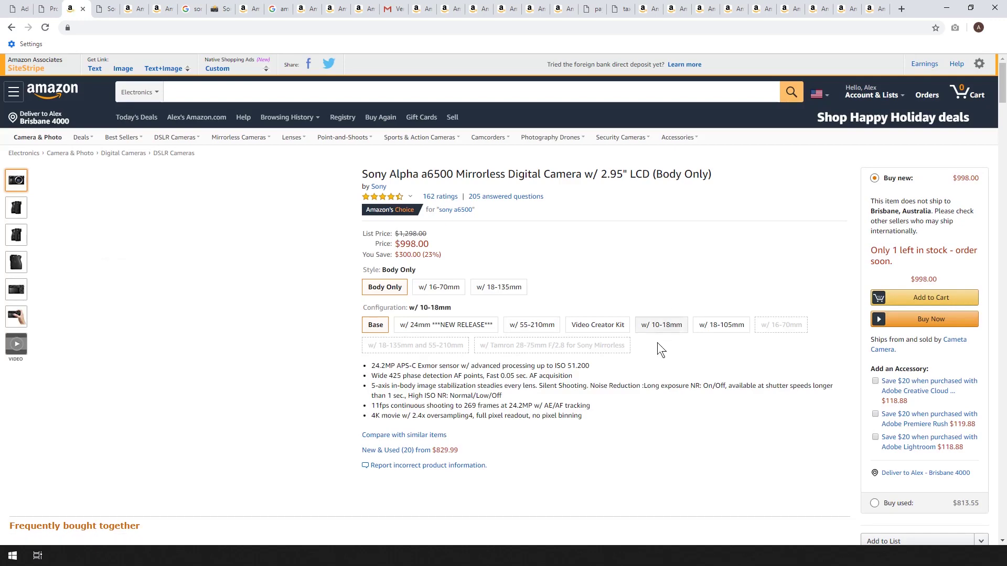
key("ctrl+Tab")
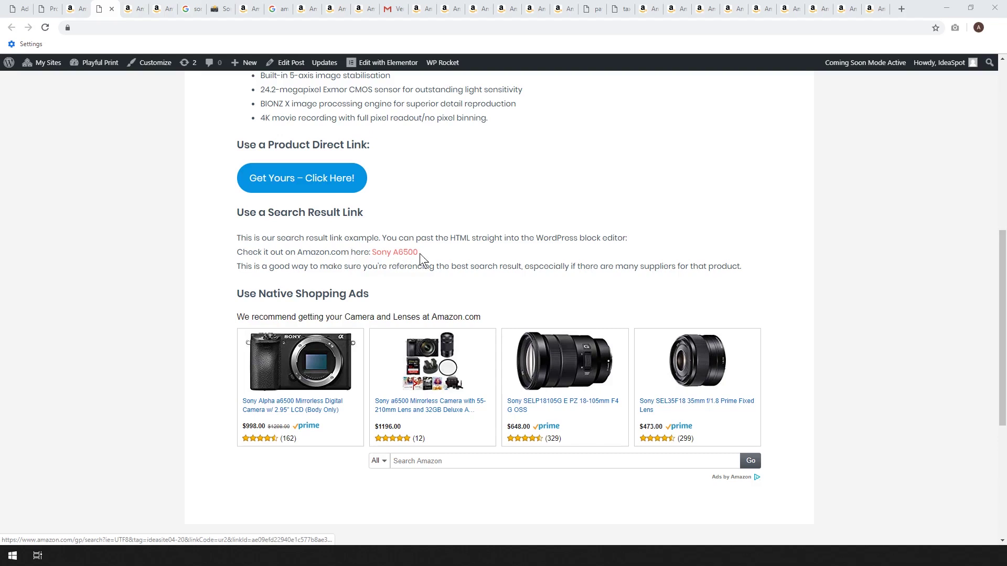
- Open the post's Sony A6500 link in a new tab and browse Amazon's sony a6500 results
right_click(394, 256)
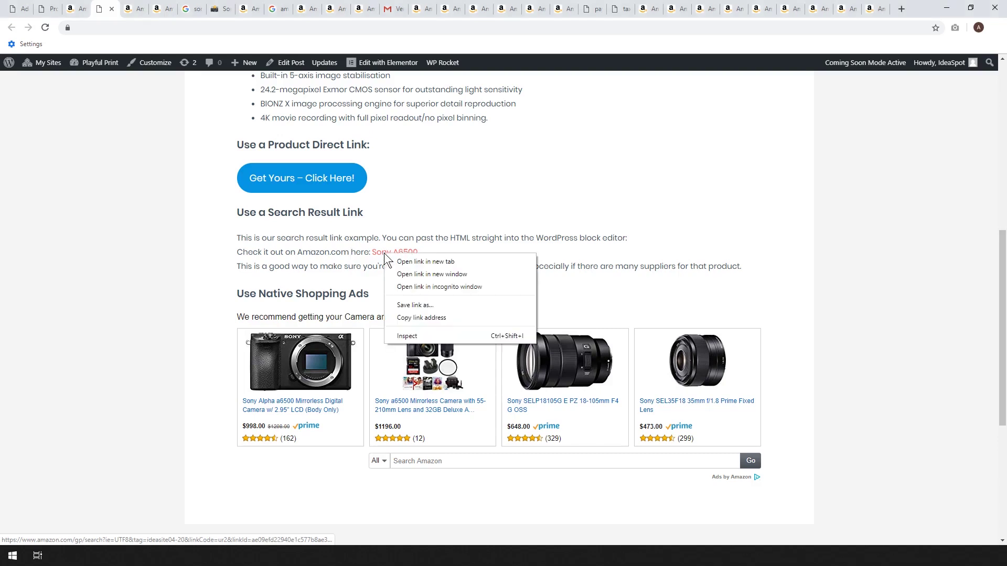
left_click(412, 261)
left_click(136, 8)
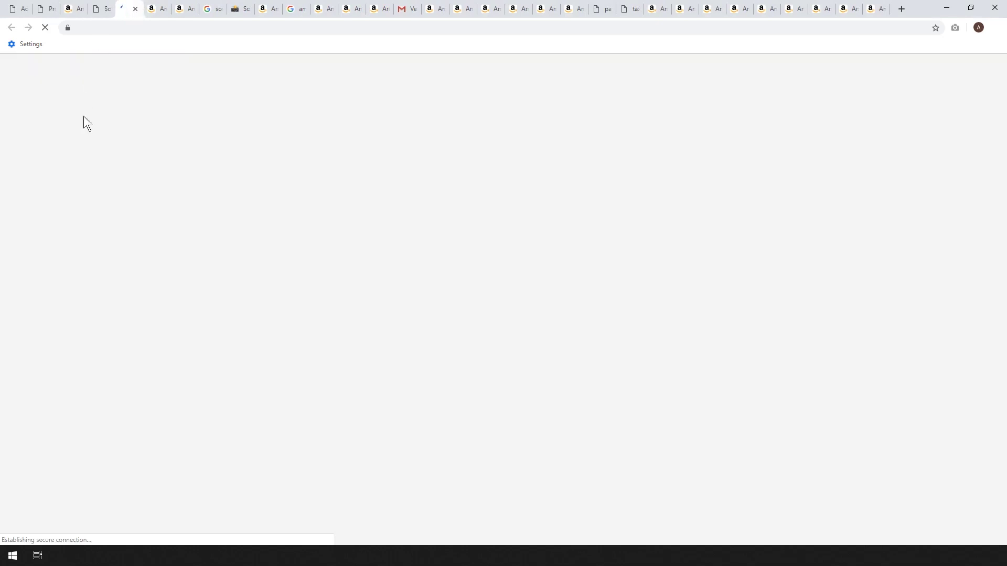
scroll(78, 259, "down", 2)
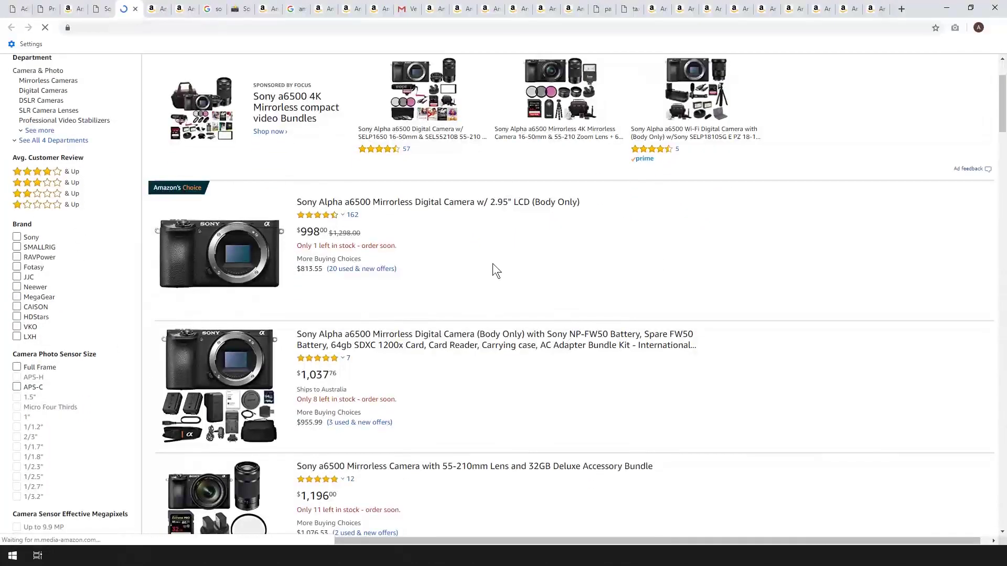
scroll(597, 256, "down", 2)
scroll(637, 274, "up", 2)
scroll(649, 275, "down", 1)
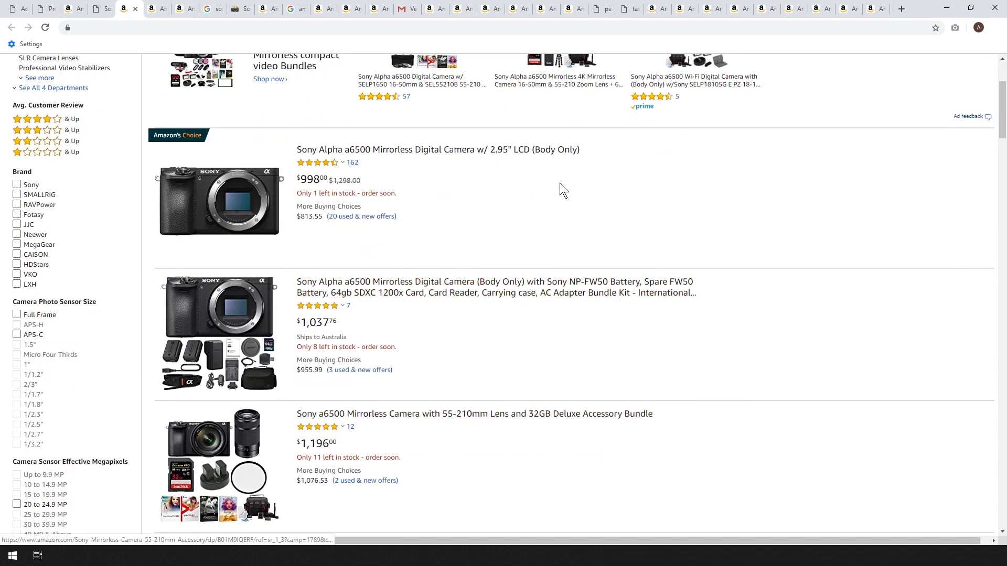
scroll(653, 313, "up", 1)
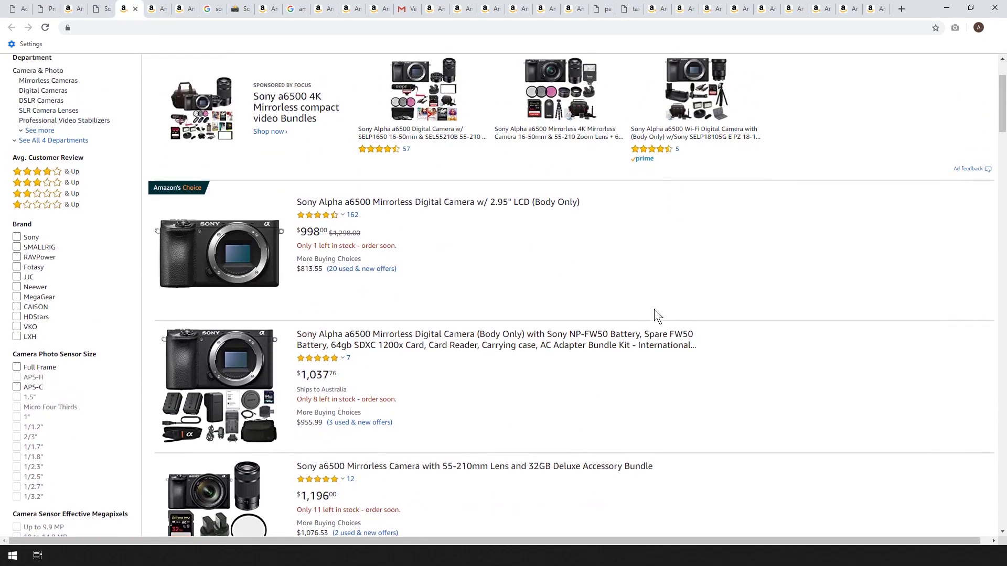
scroll(653, 309, "down", 1)
scroll(650, 264, "down", 2)
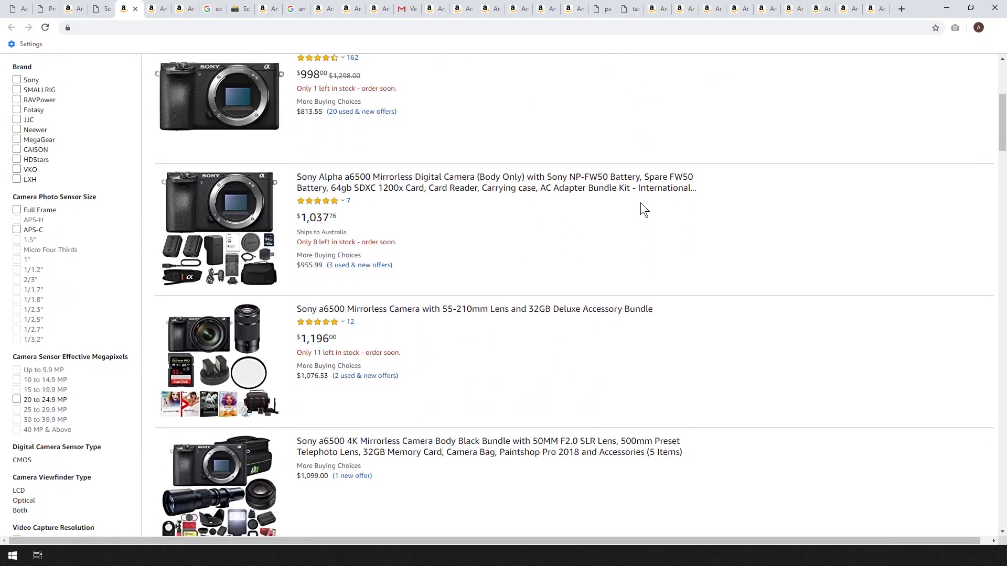
scroll(641, 204, "up", 3)
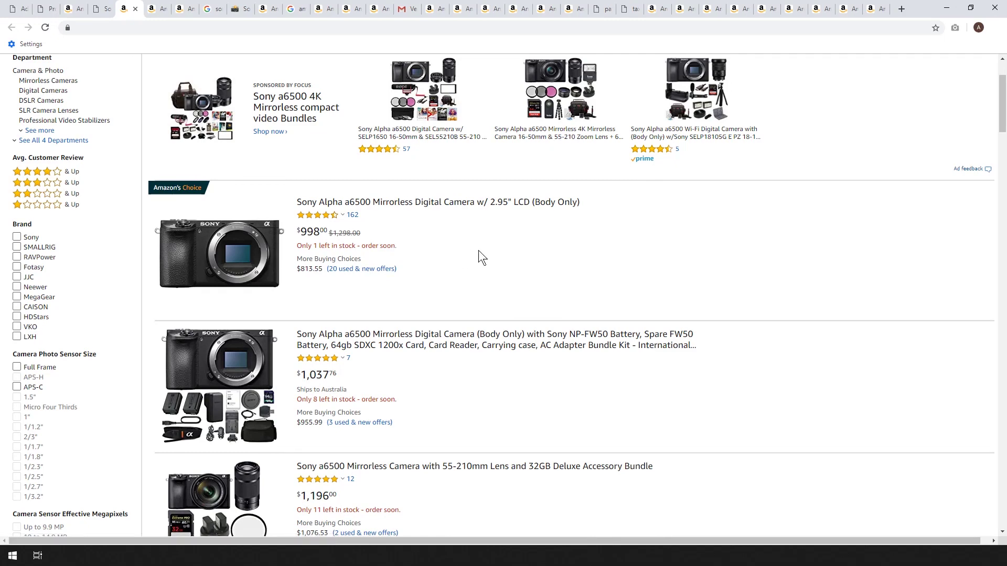
scroll(483, 249, "down", 2)
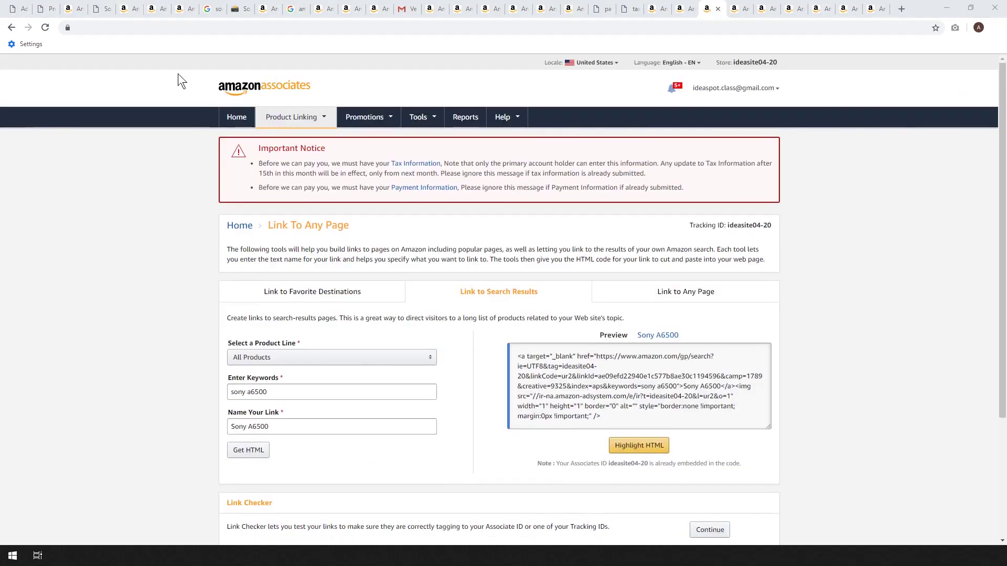
- Choose Electronic Components & Home Audio as the product line and regenerate the link HTML
left_click(292, 117)
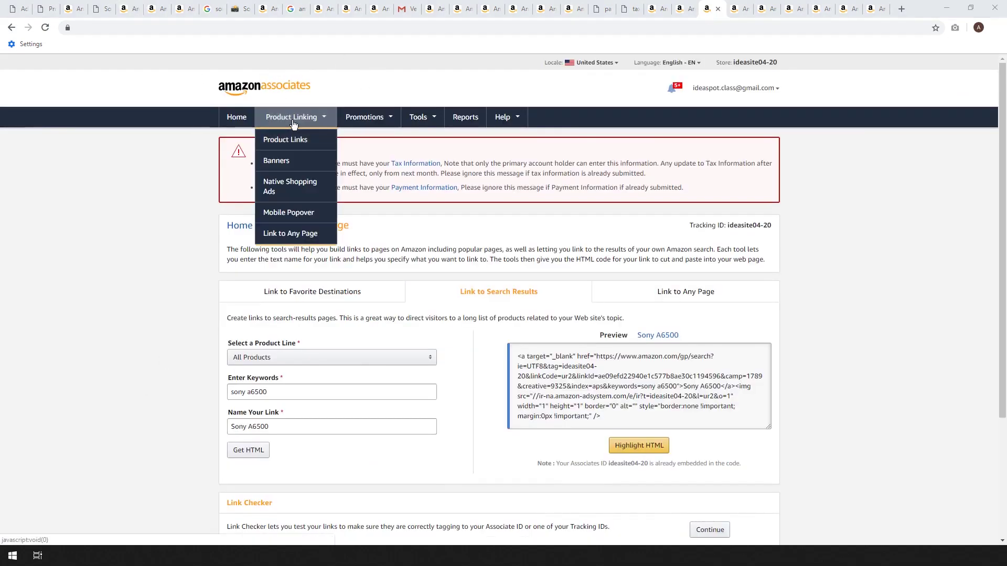
left_click(286, 231)
left_click(273, 119)
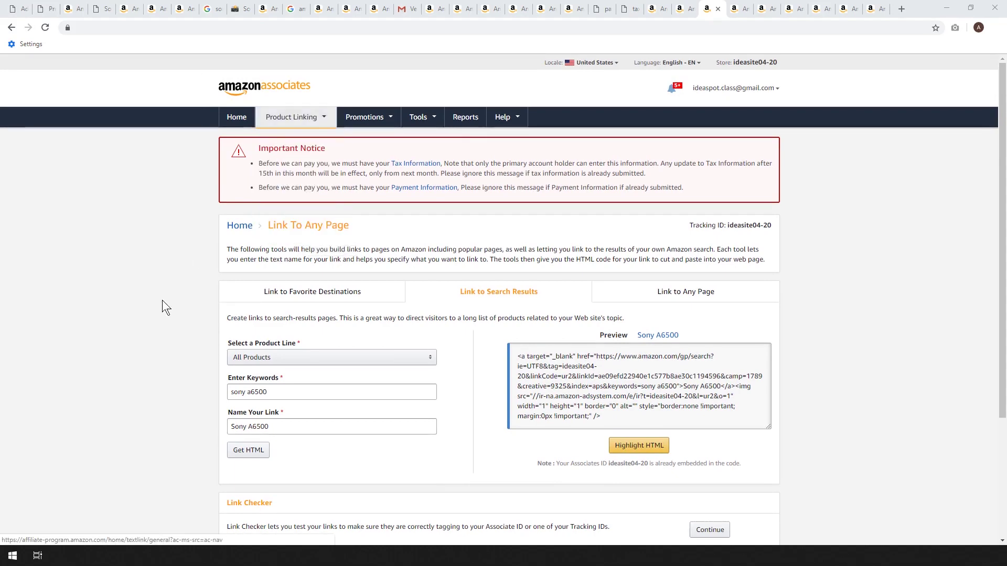
scroll(161, 308, "down", 1)
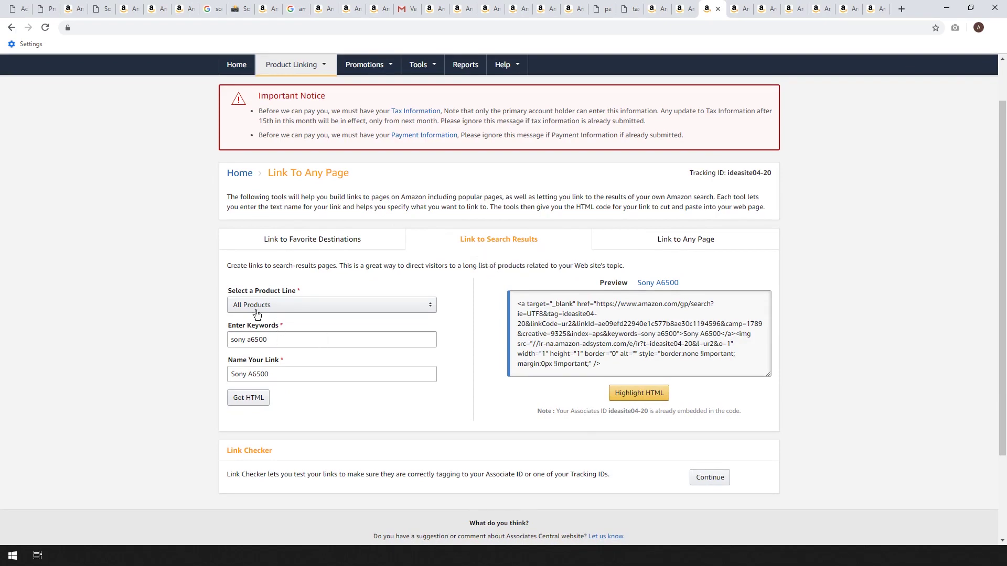
left_click(268, 306)
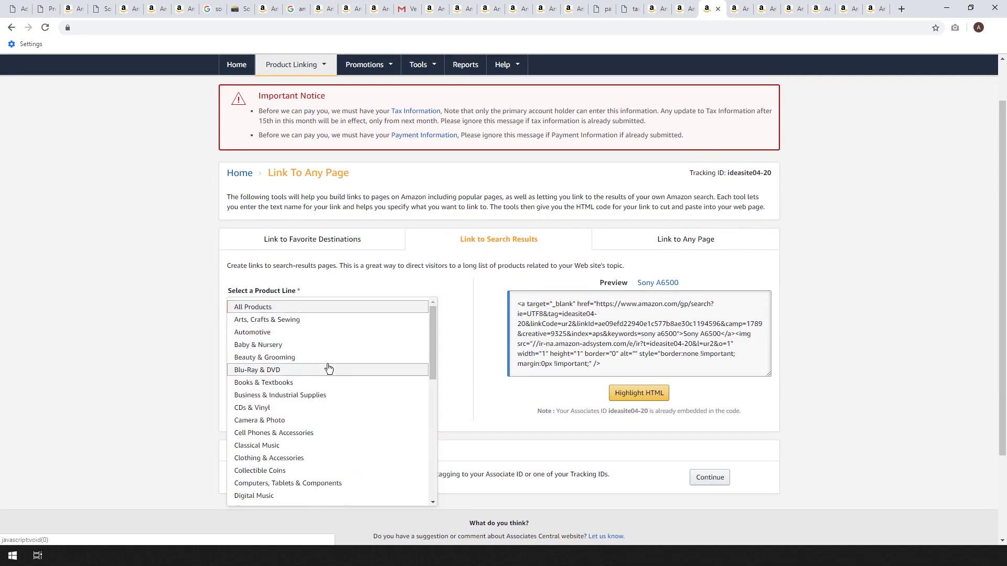
scroll(320, 367, "down", 2)
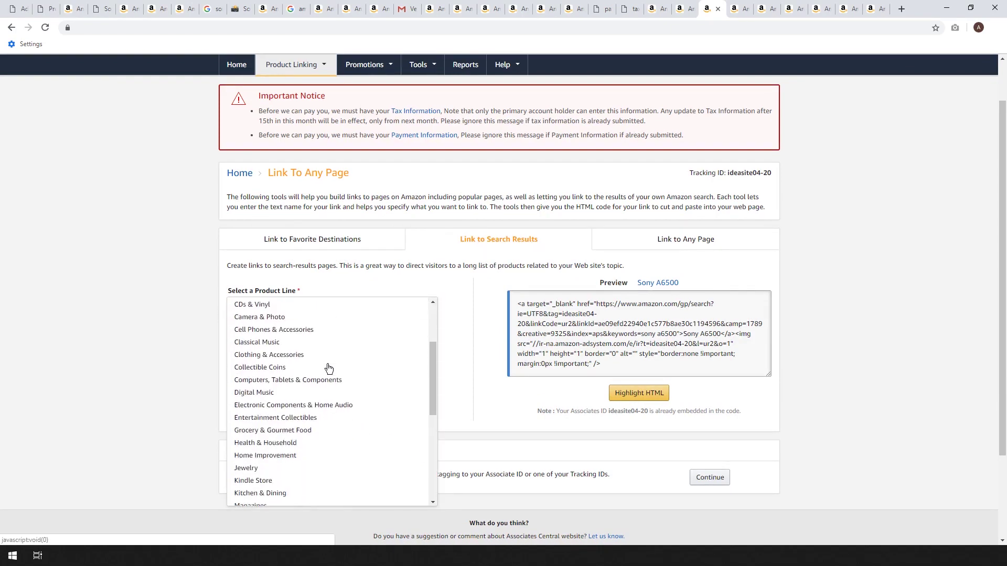
left_click(298, 404)
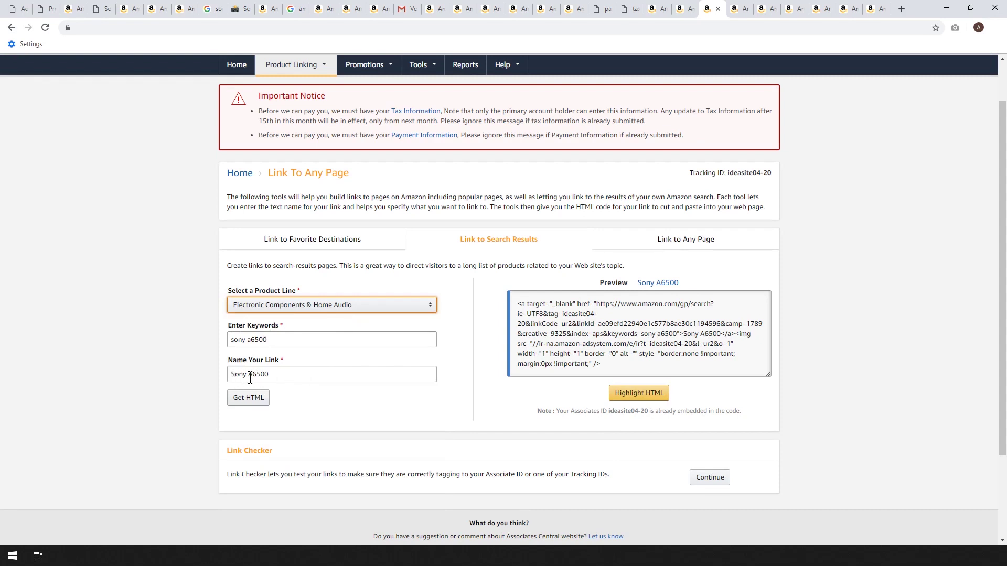
left_click(251, 398)
- Copy the generated link code and switch back to the WordPress editor
left_click(586, 342)
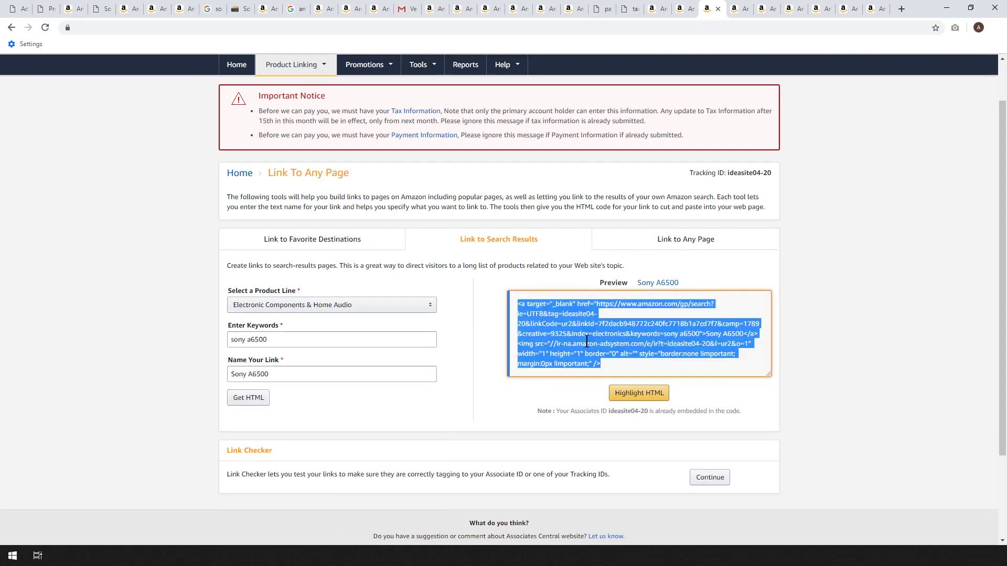
right_click(589, 336)
left_click(615, 347)
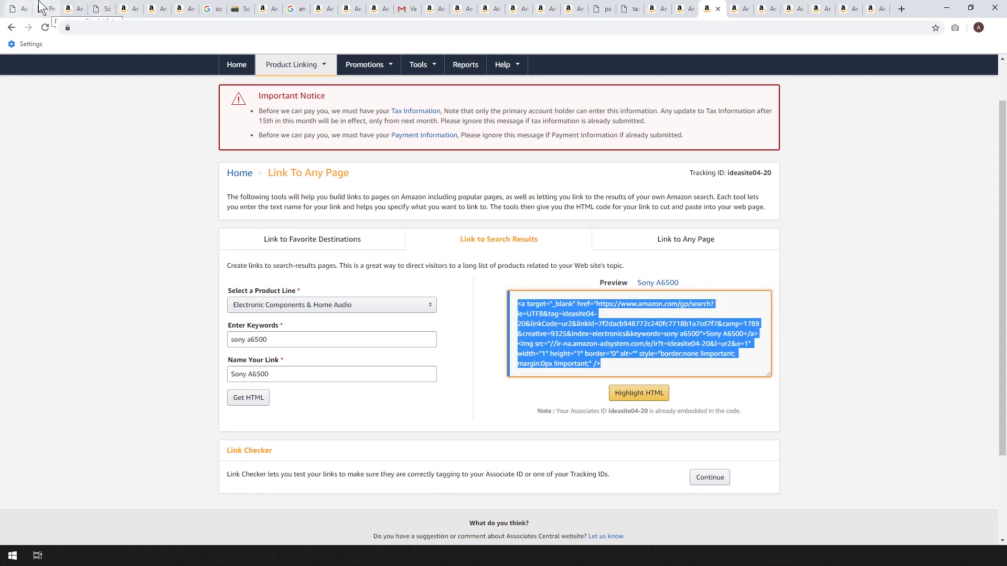
left_click(20, 8)
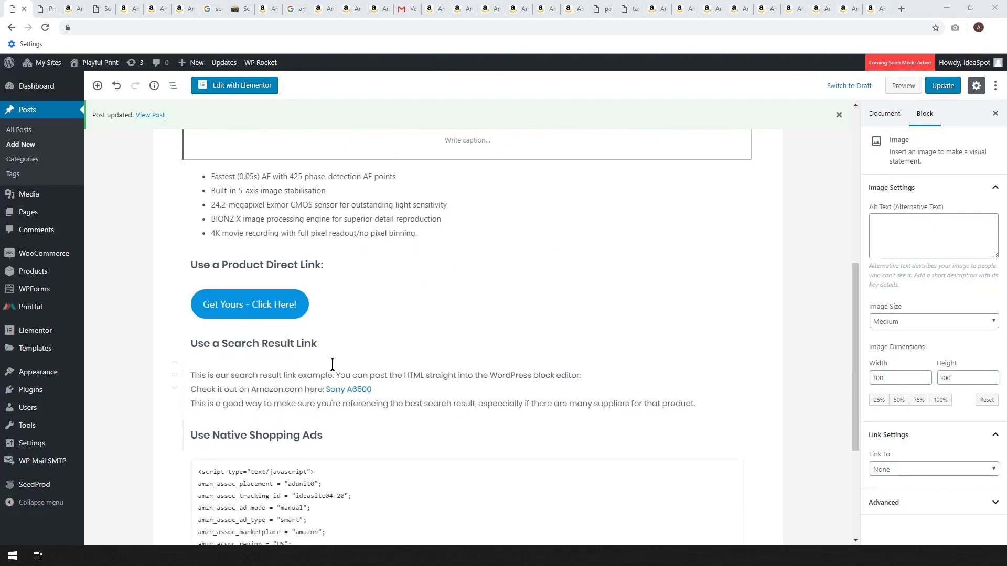
- Paste the Sony A6500 link into a new paragraph above the search-link heading
left_click(468, 325)
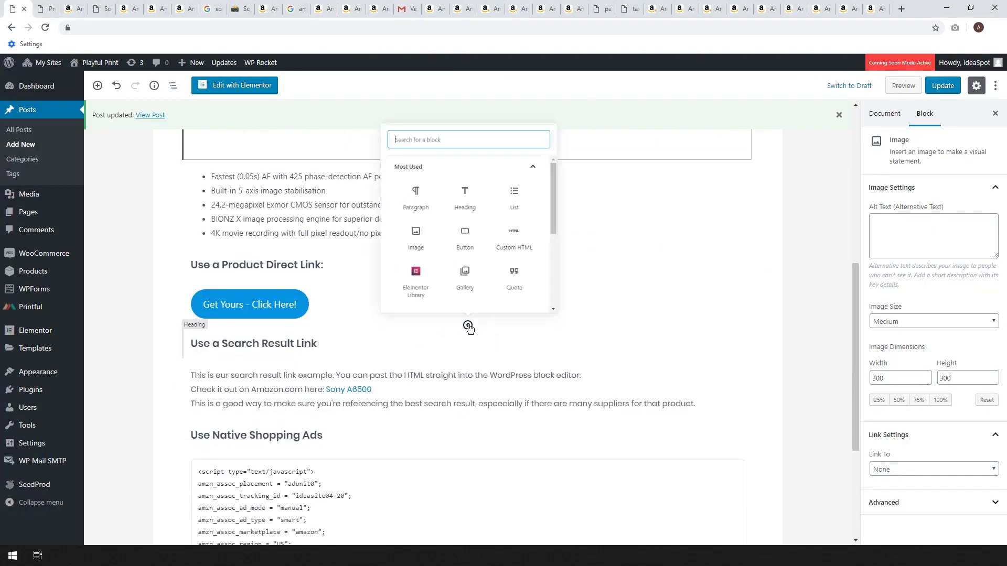
left_click(406, 176)
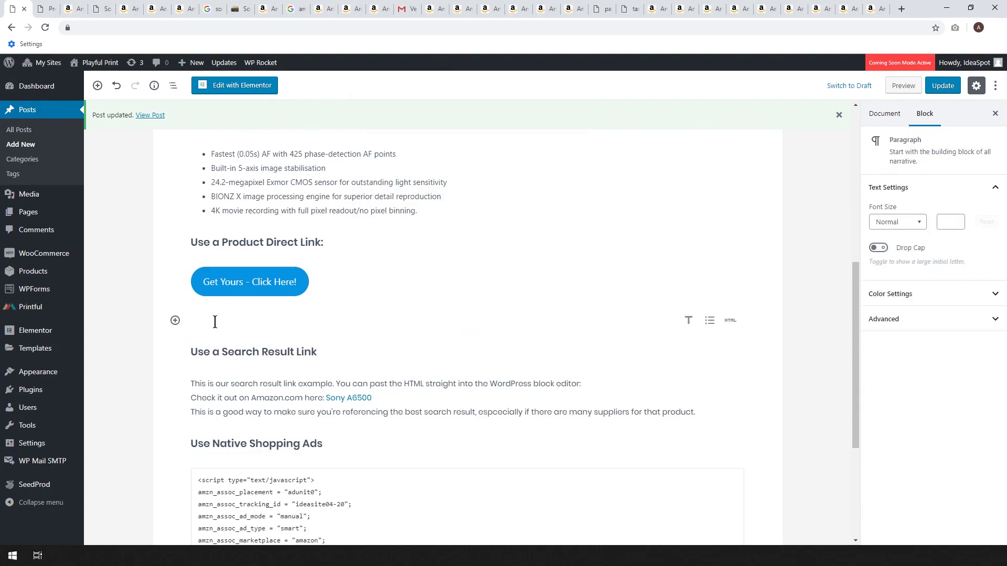
key("ctrl+v")
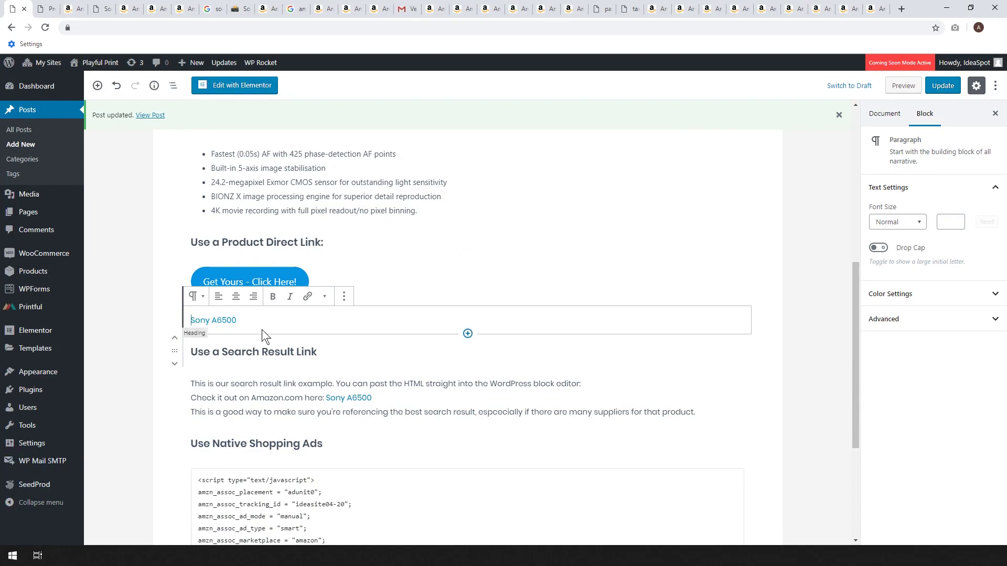
- Update the post and view it live in a new tab
left_click(943, 86)
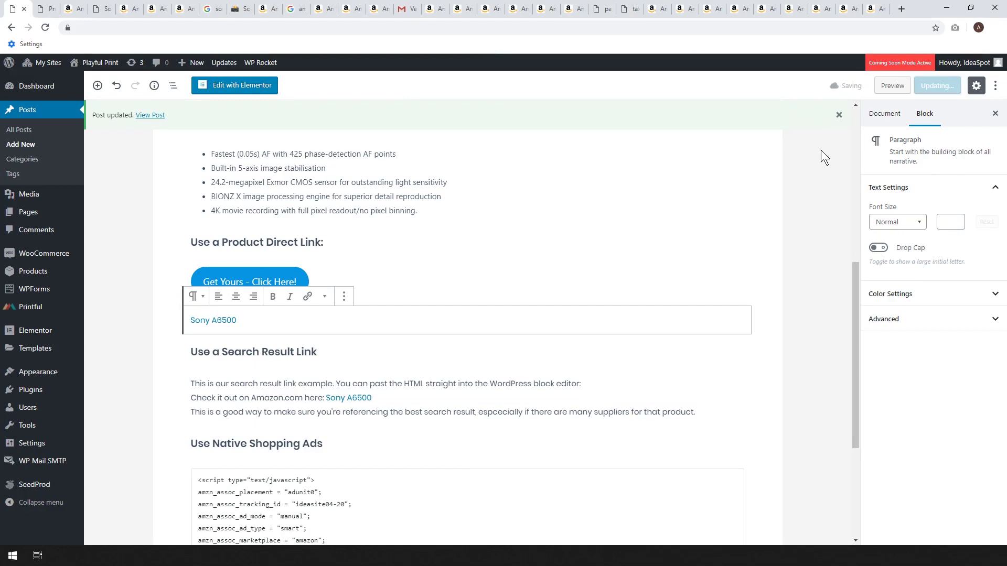
right_click(151, 115)
left_click(189, 123)
left_click(46, 9)
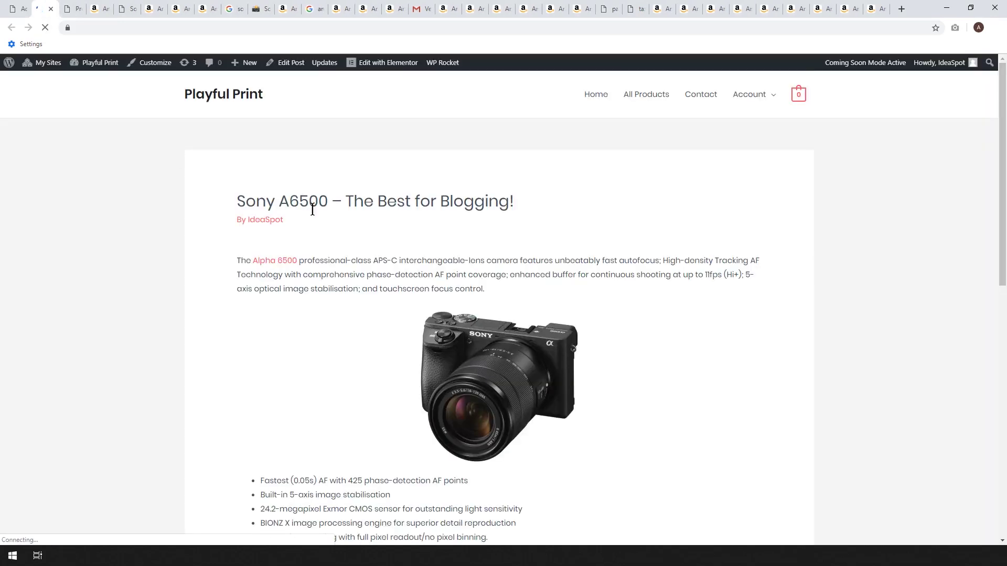
- Follow the Sony A6500 link to Amazon's results, then return to the post's Sony ads grid
scroll(324, 219, "down", 5)
left_click(257, 369)
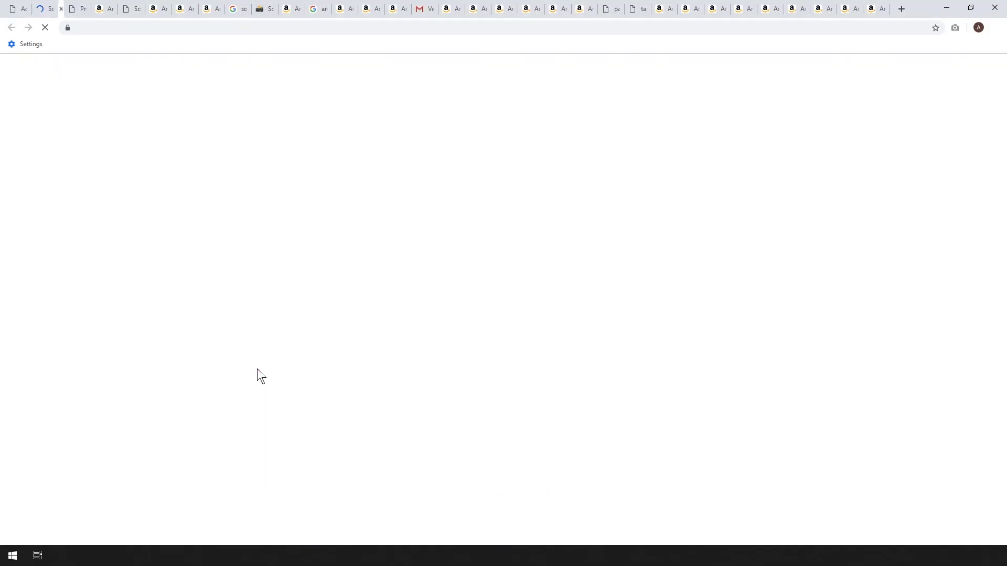
scroll(226, 288, "down", 5)
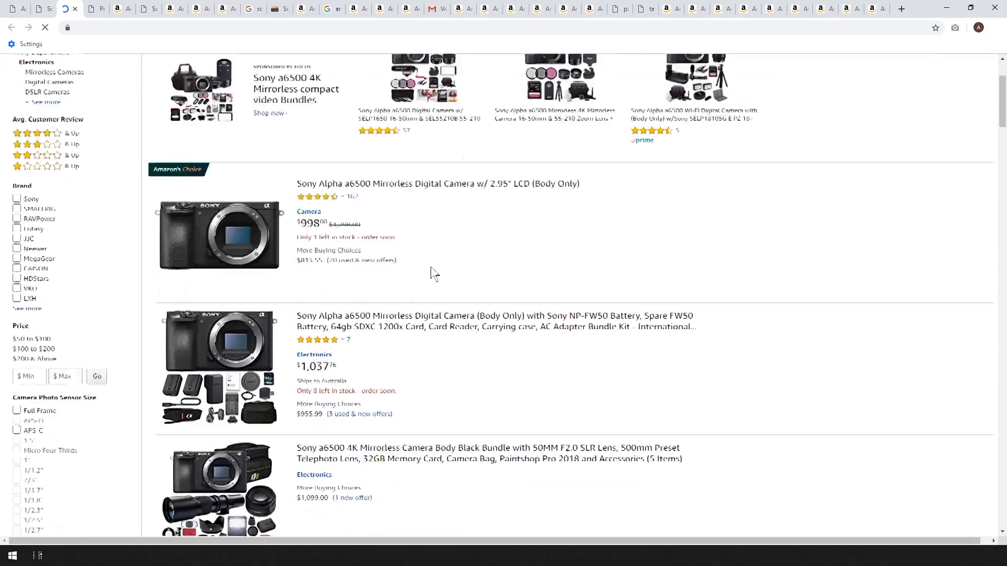
scroll(285, 372, "up", 4)
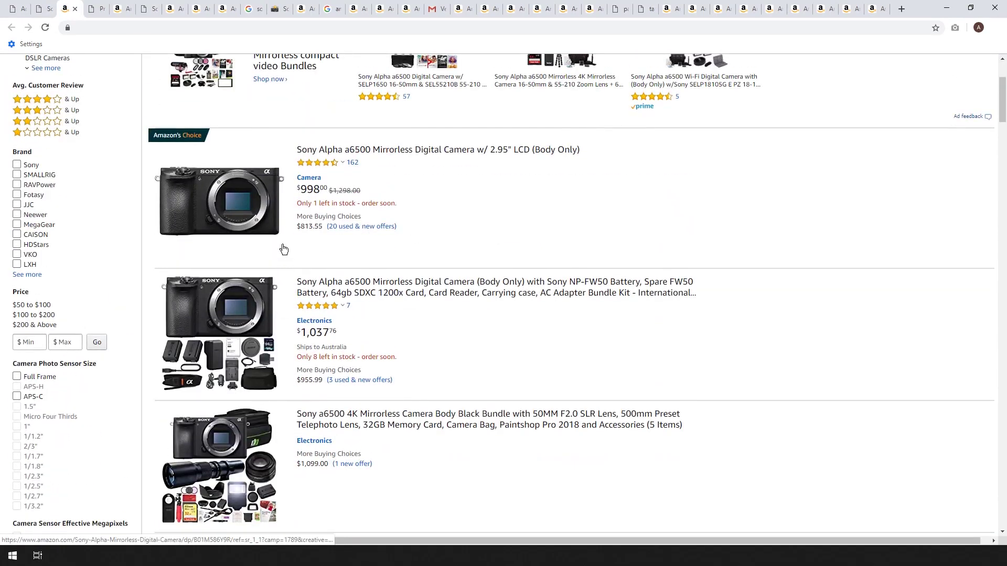
scroll(399, 208, "down", 3)
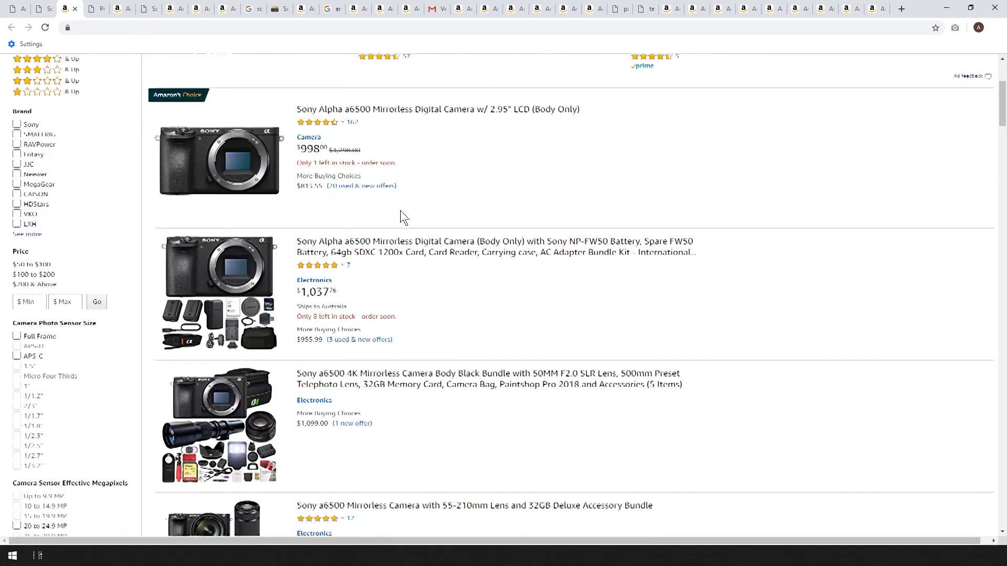
key("ctrl+shift+Tab")
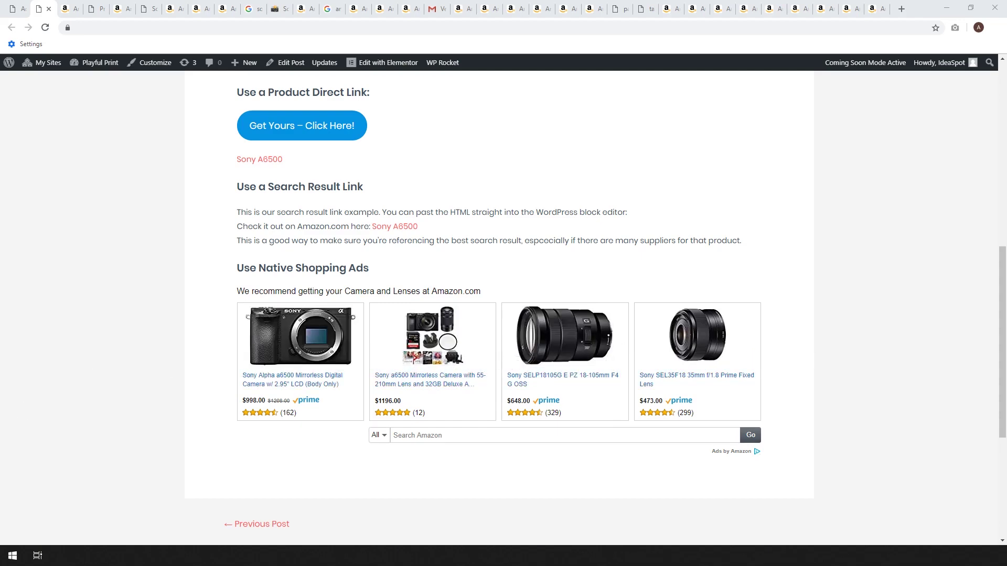
- Go to the Native Shopping Ads page in Amazon Associates and scroll through its overview
left_click(771, 8)
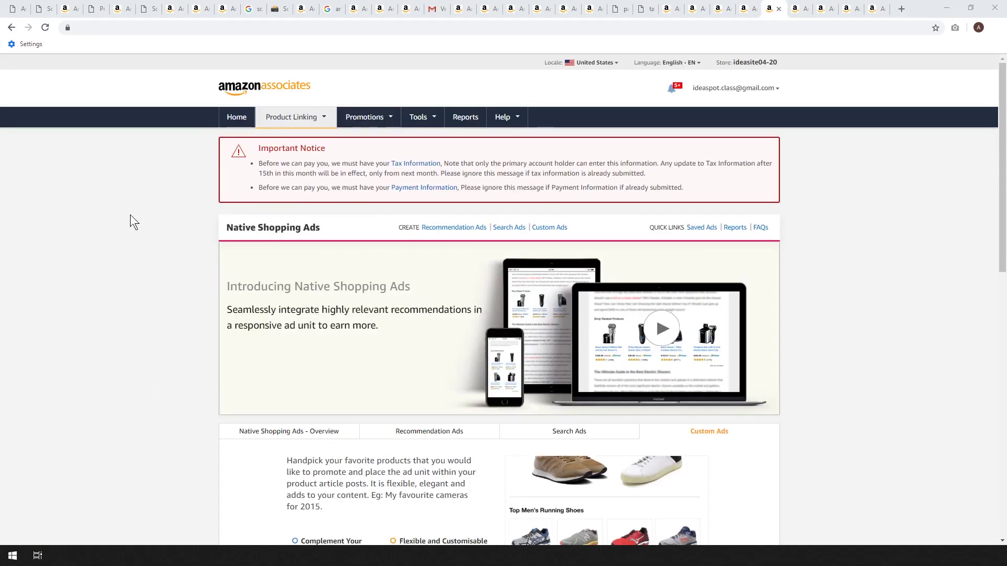
mouse_move(287, 116)
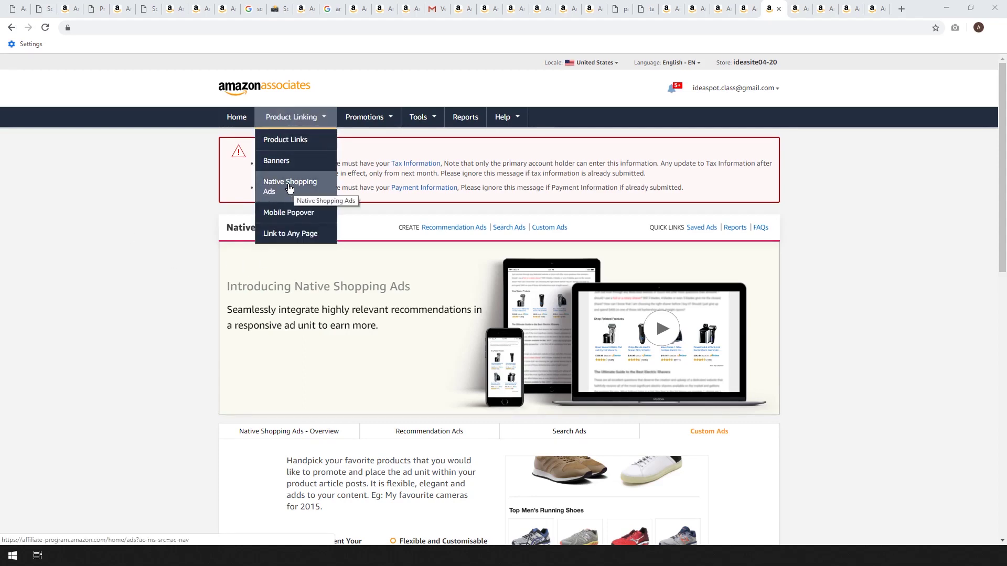
scroll(204, 258, "down", 2)
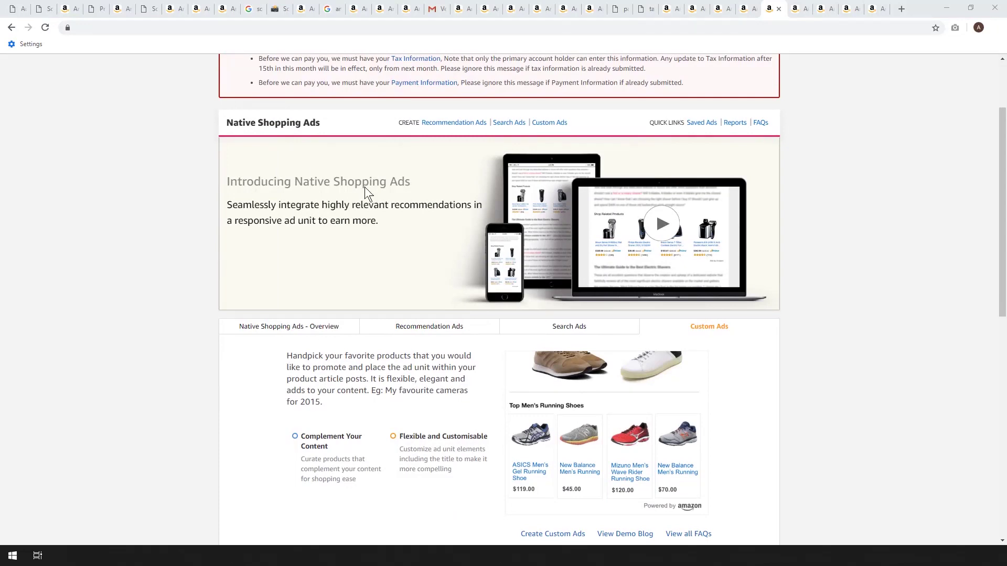
scroll(357, 190, "down", 1)
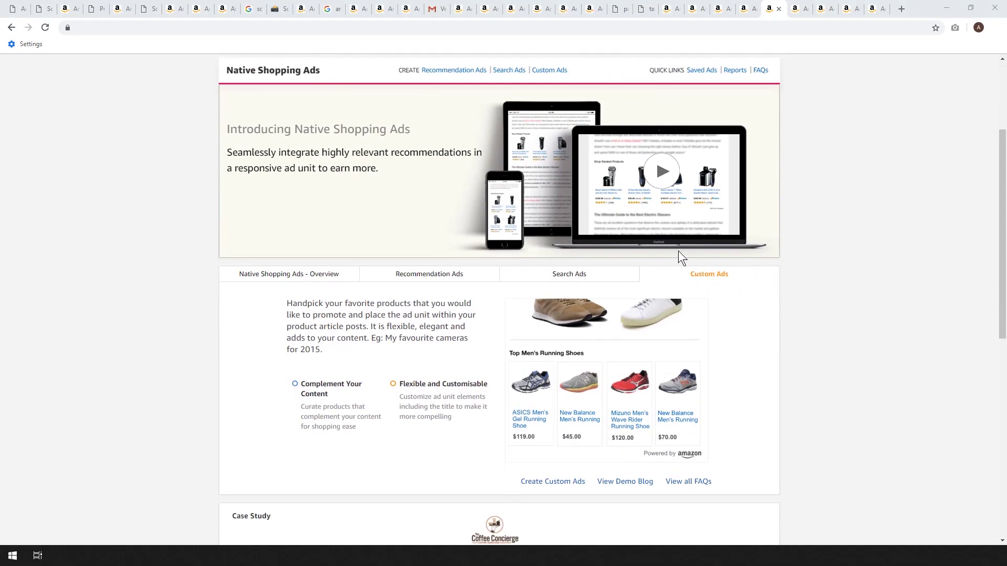
scroll(729, 247, "down", 2)
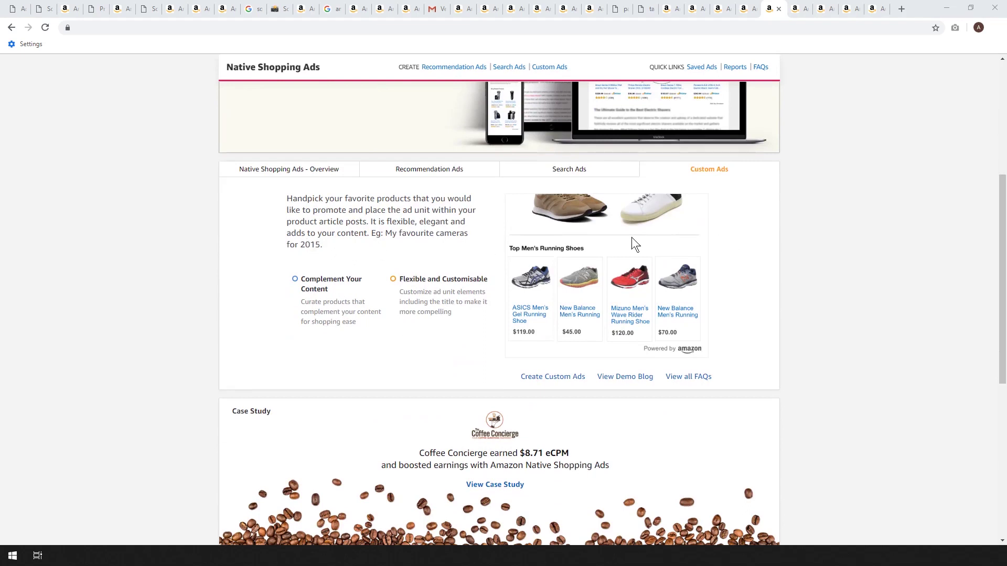
- Compare the Search, Recommendation and Custom Ads descriptions, then start creating a Custom Ads unit
left_click(569, 173)
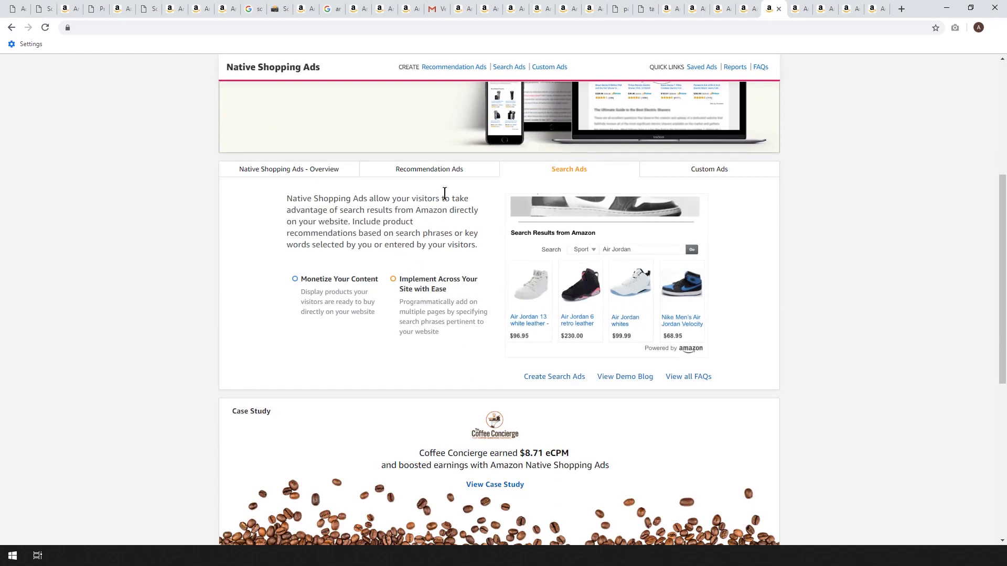
left_click(436, 173)
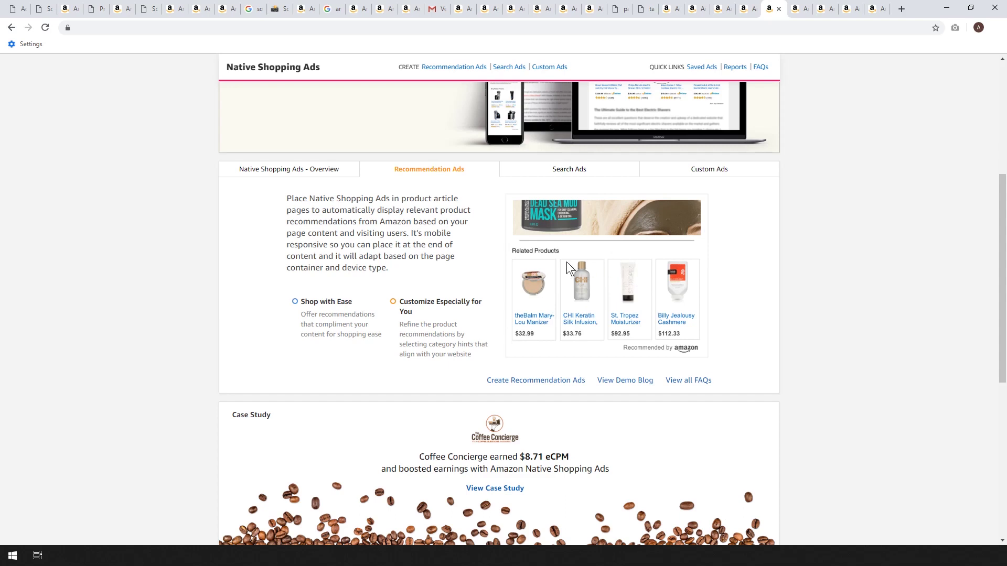
left_click(683, 173)
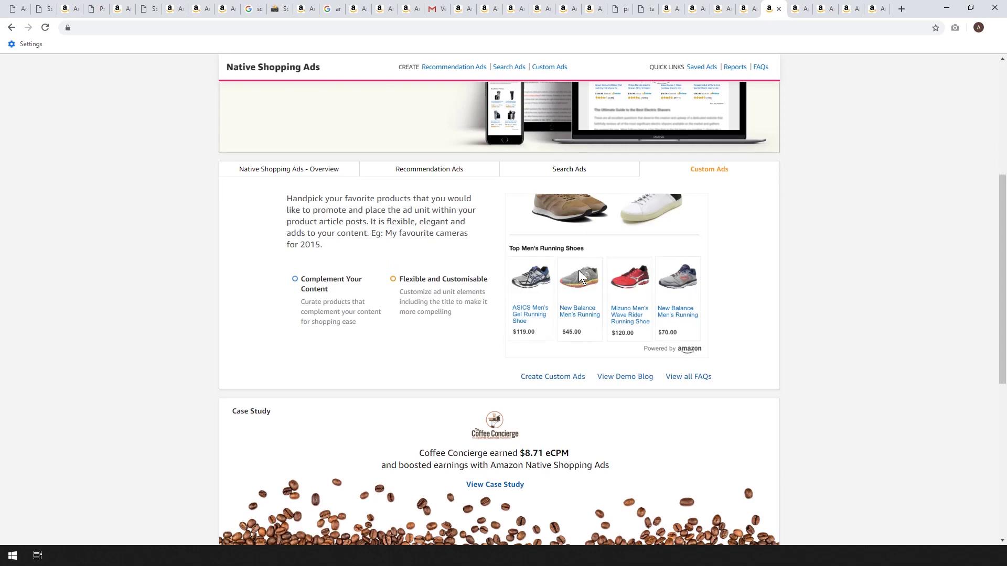
key("F5")
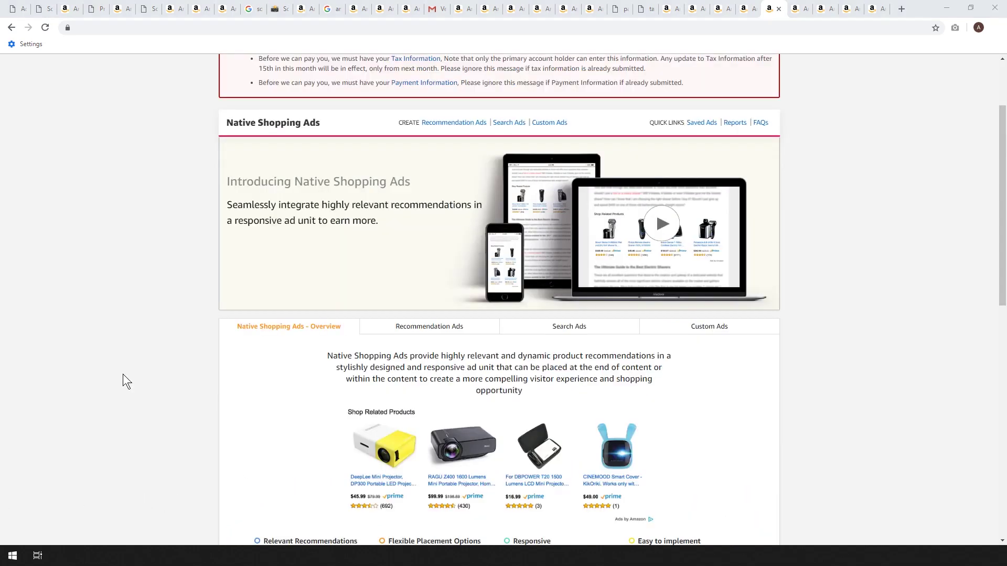
left_click(548, 124)
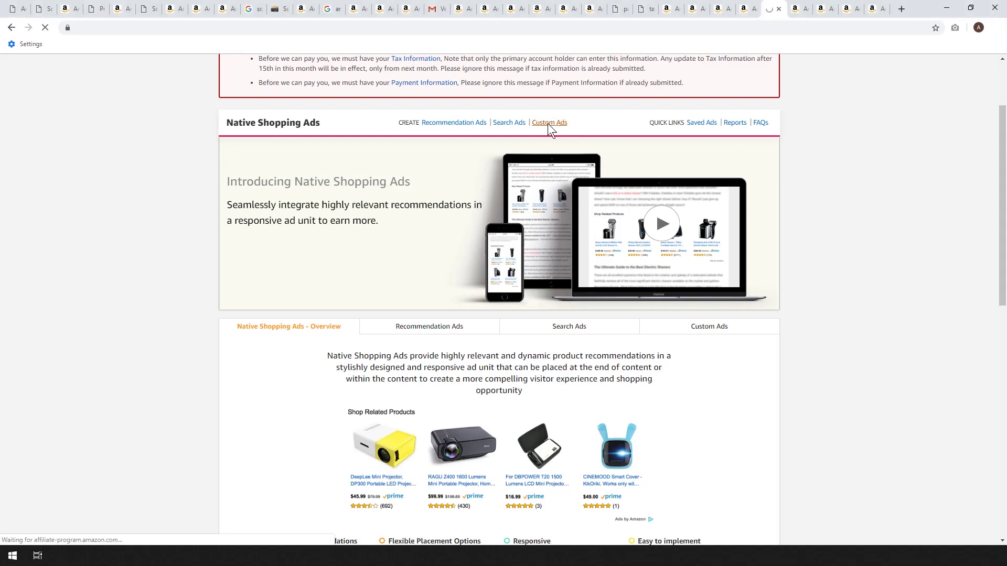
- Search products for 'sony a6500' and add the first Sony Alpha a6500 to the ad
scroll(869, 245, "down", 1)
scroll(869, 245, "down", 1)
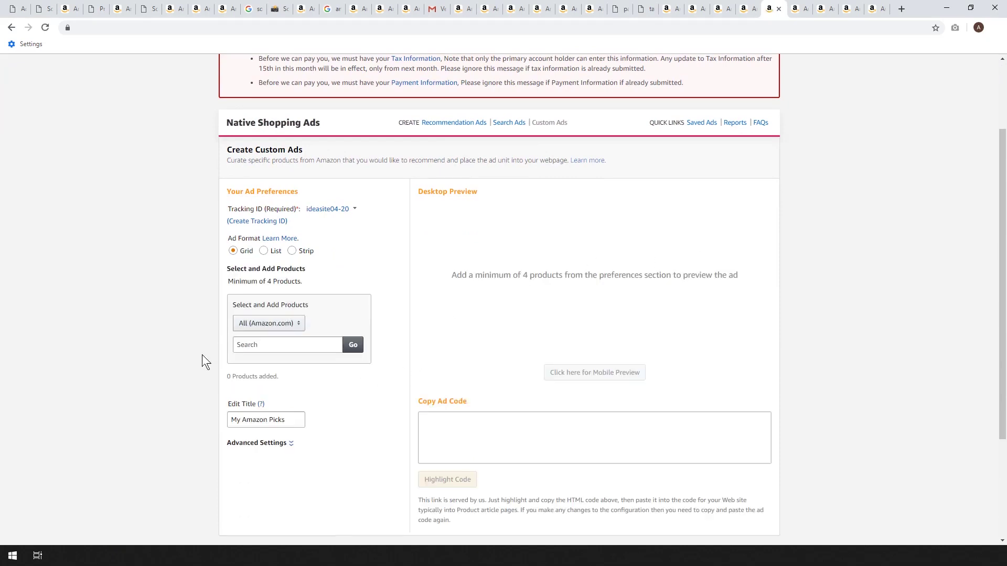
left_click(250, 346)
type("sony a")
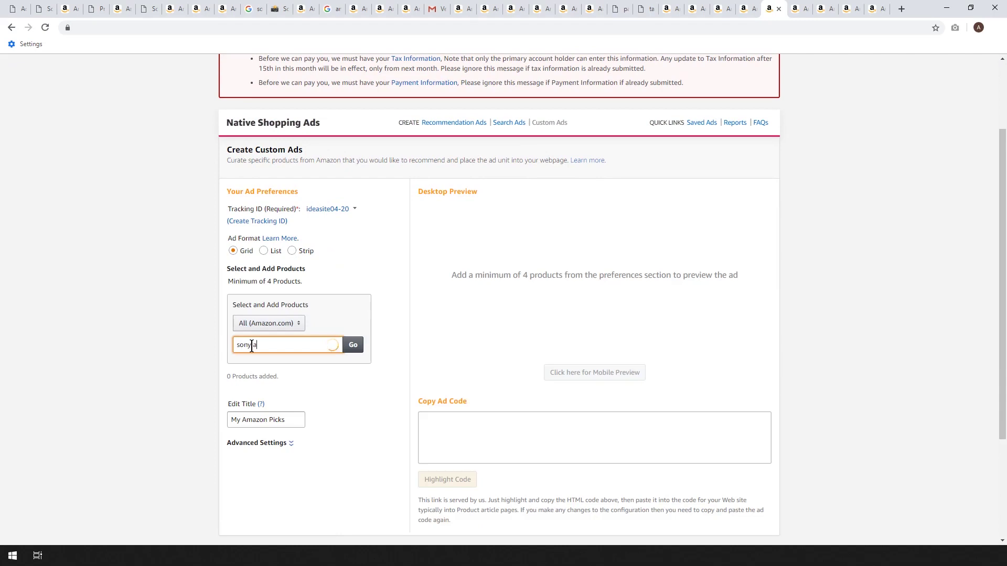
type("6500")
left_click(356, 347)
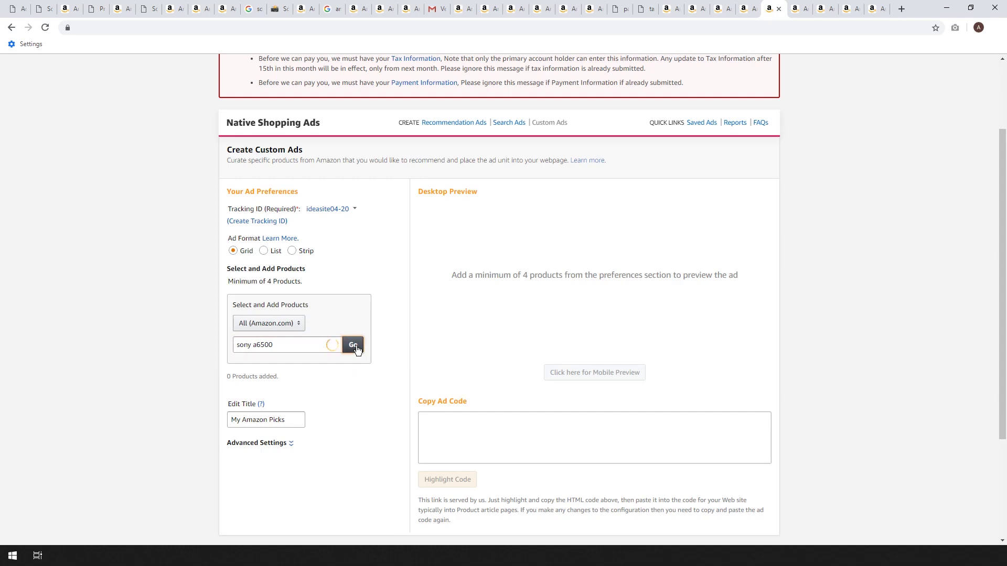
scroll(346, 264, "down", 1)
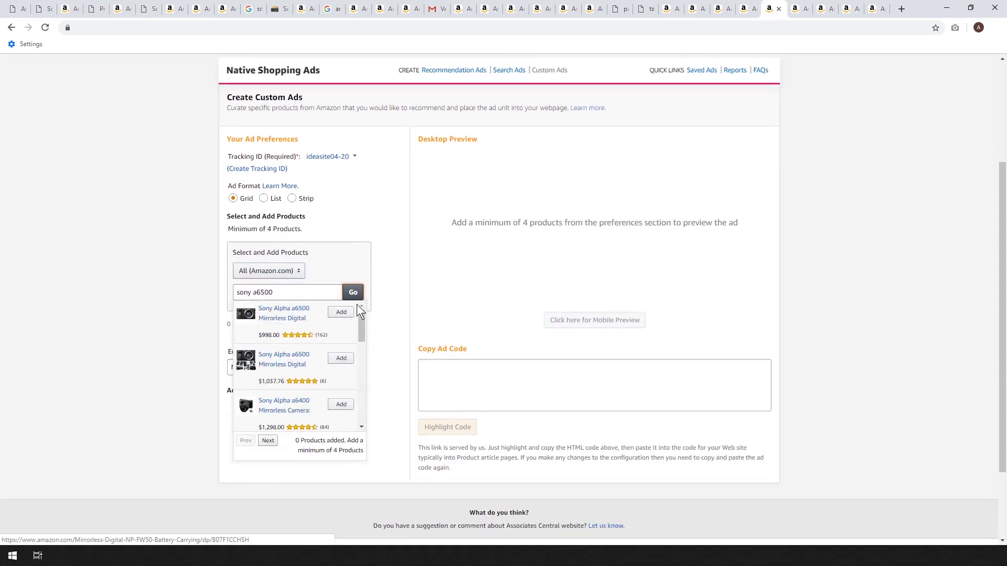
left_click(341, 312)
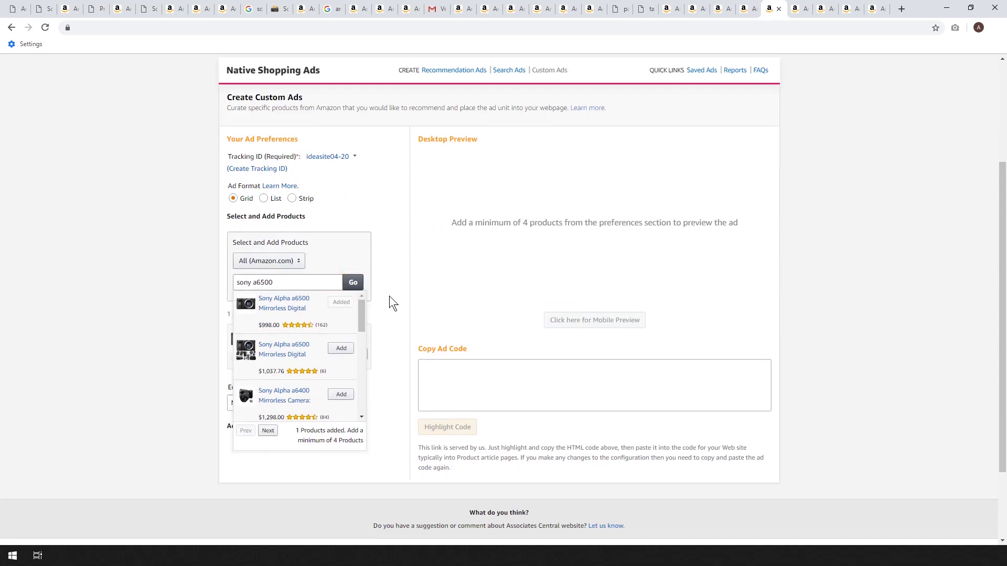
- Add a second Sony Alpha a6500, the Sony a6400 and the a6500 kit with 55-210mm lens, reaching four products
left_click(386, 253)
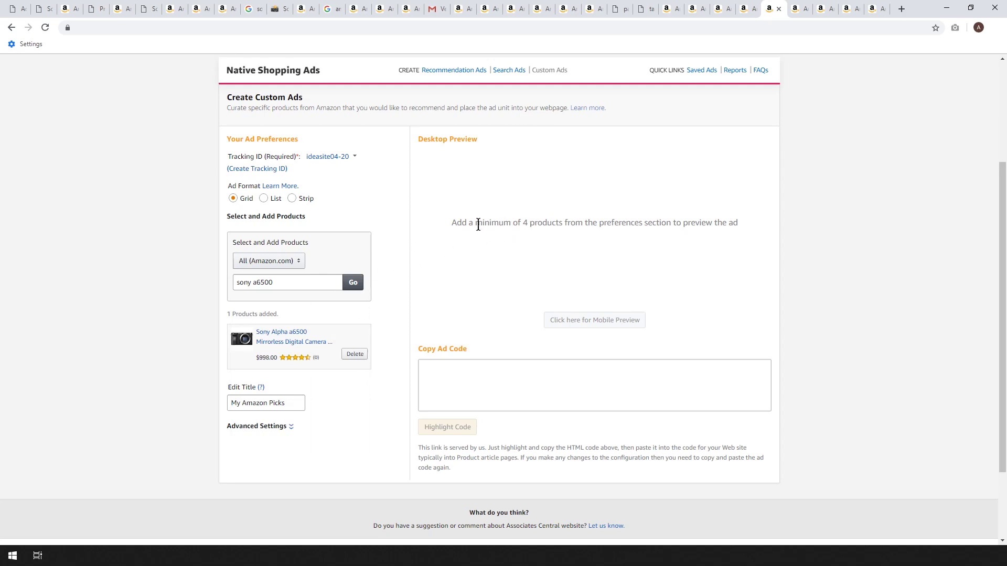
left_click(287, 283)
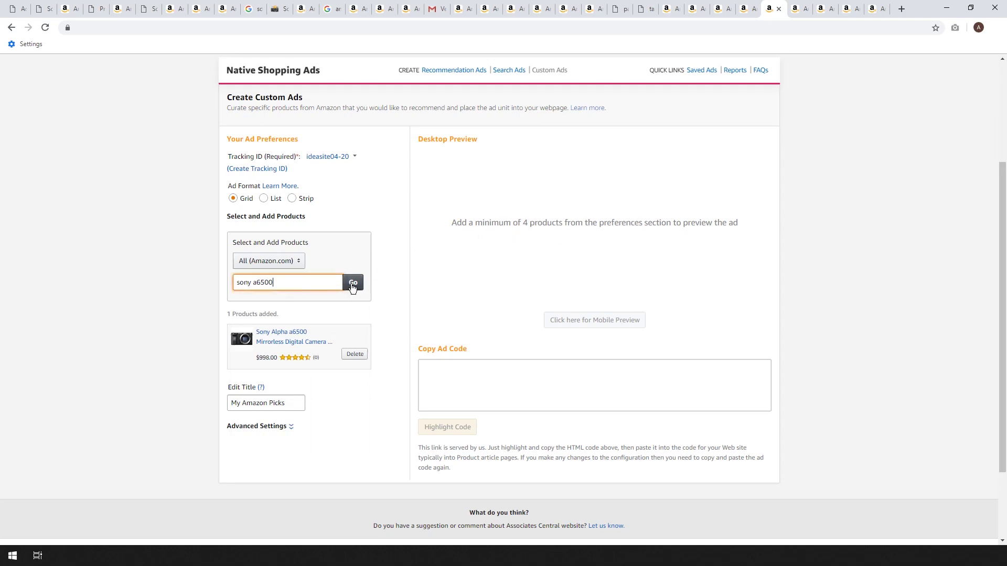
left_click(351, 284)
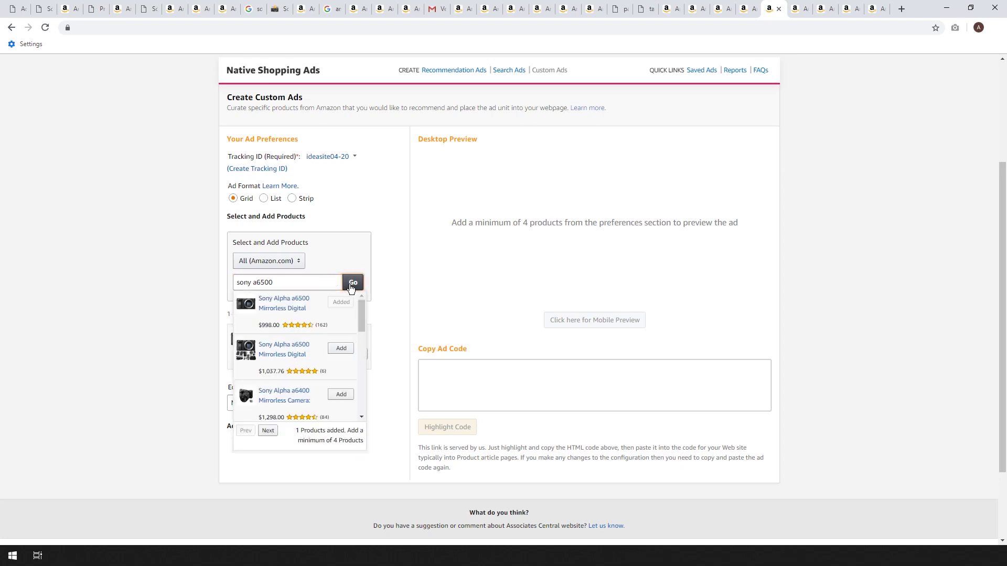
left_click(336, 349)
left_click(336, 394)
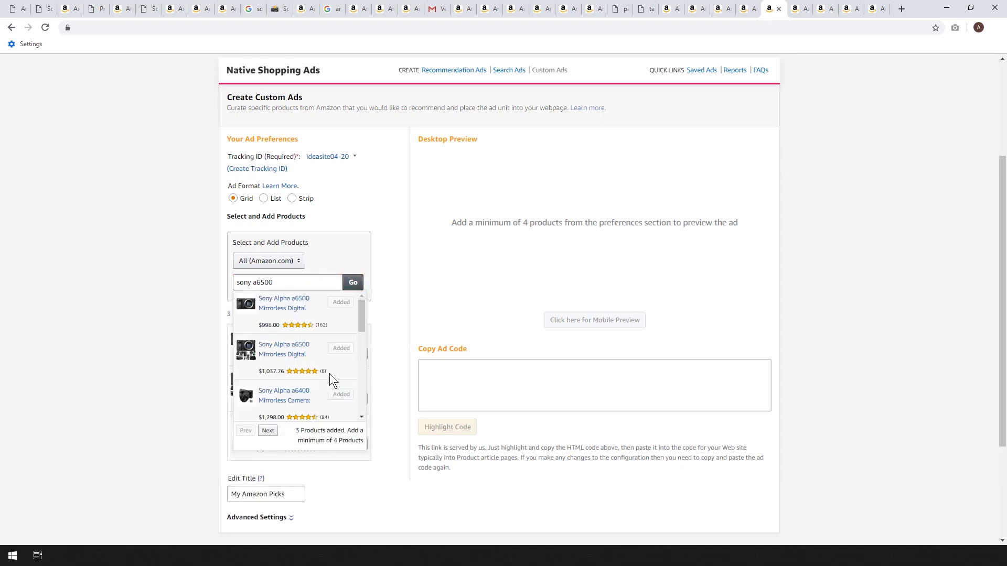
scroll(329, 373, "down", 2)
left_click(339, 335)
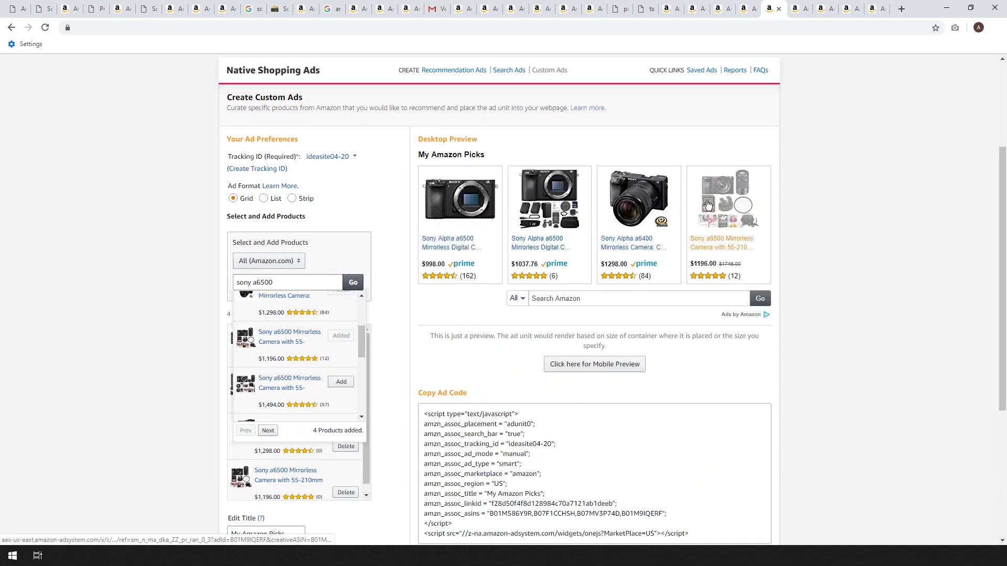
- Review the camera-and-lenses custom ad pairing two Sony cameras with two Sony lenses
left_click(799, 7)
scroll(904, 182, "down", 2)
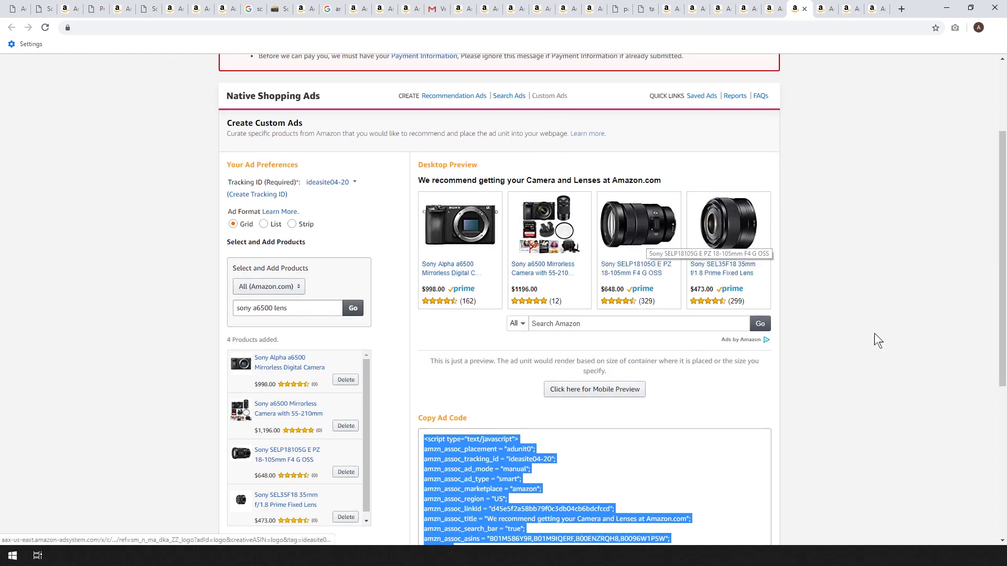
scroll(920, 291, "up", 1)
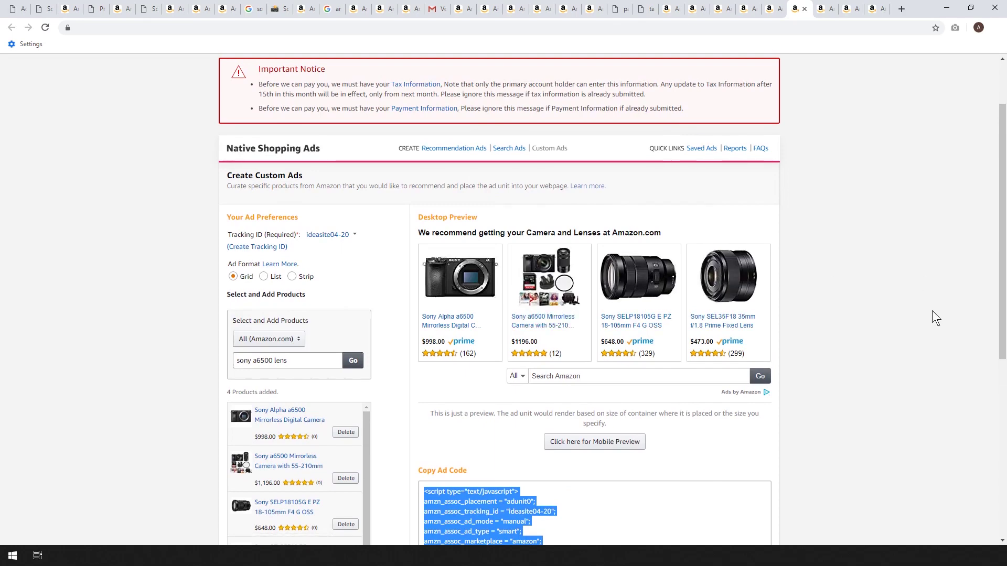
scroll(924, 291, "down", 2)
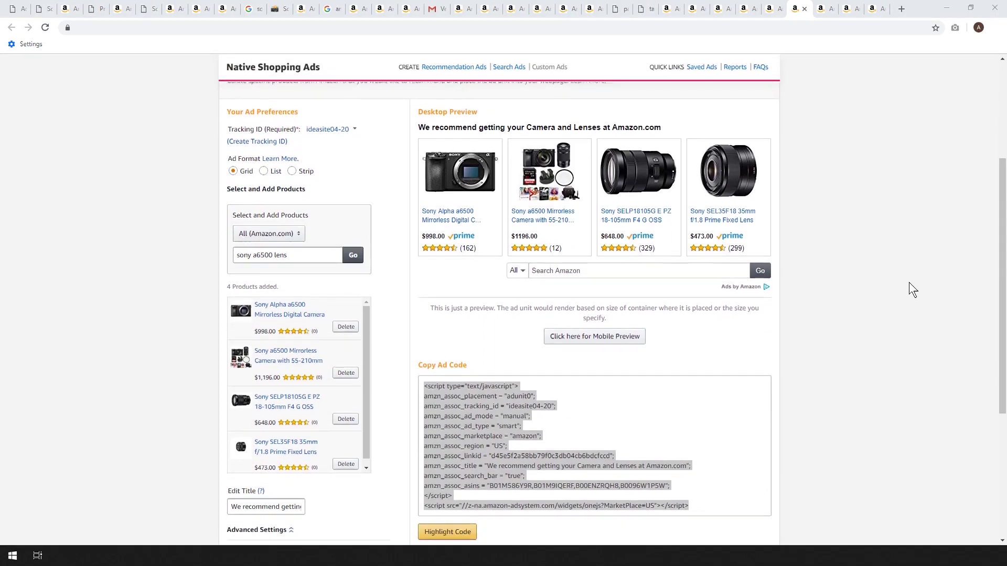
scroll(912, 290, "down", 1)
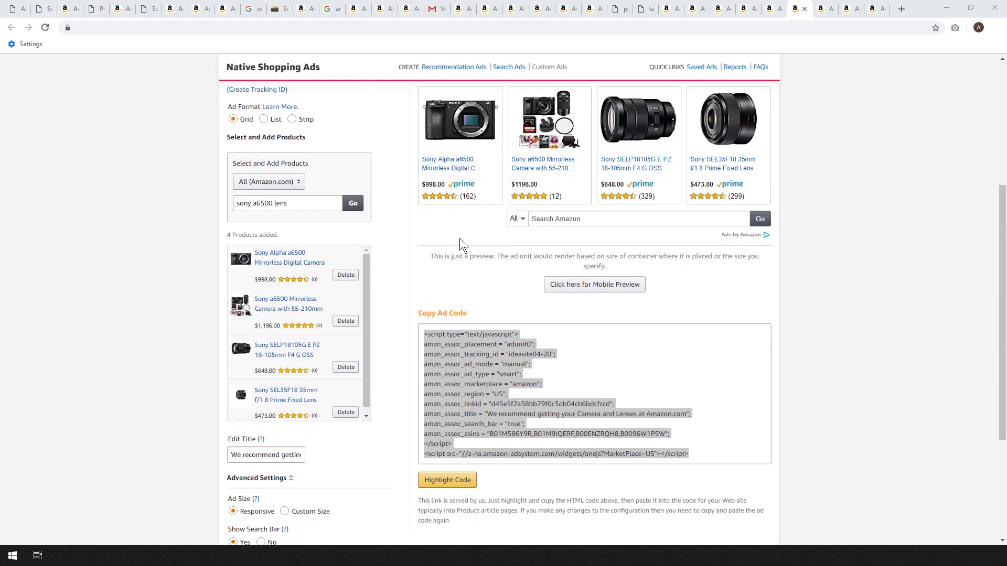
scroll(398, 273, "down", 1)
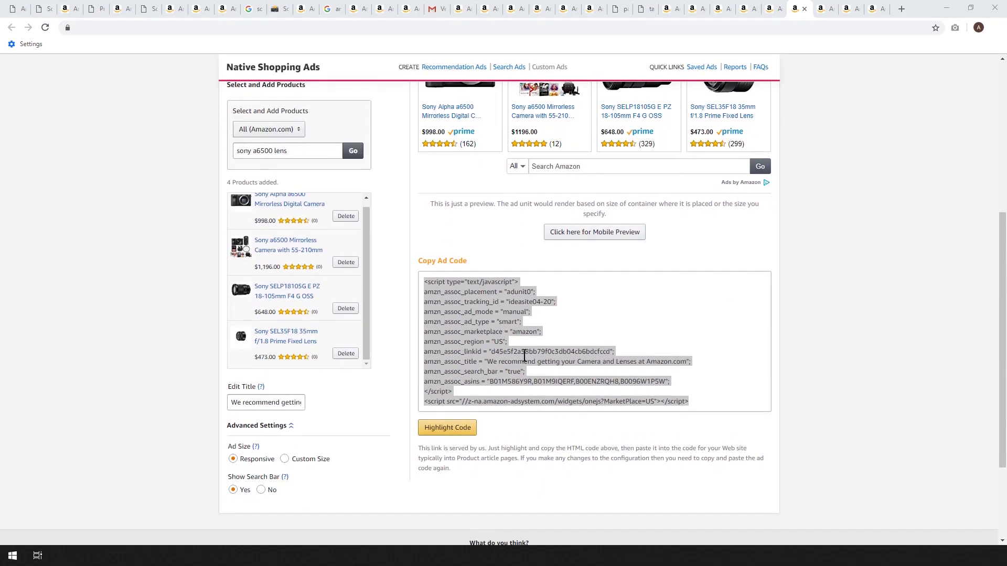
- Copy the camera-and-lenses ad code and return to the WordPress post editor
left_click(460, 319)
right_click(474, 326)
left_click(480, 327)
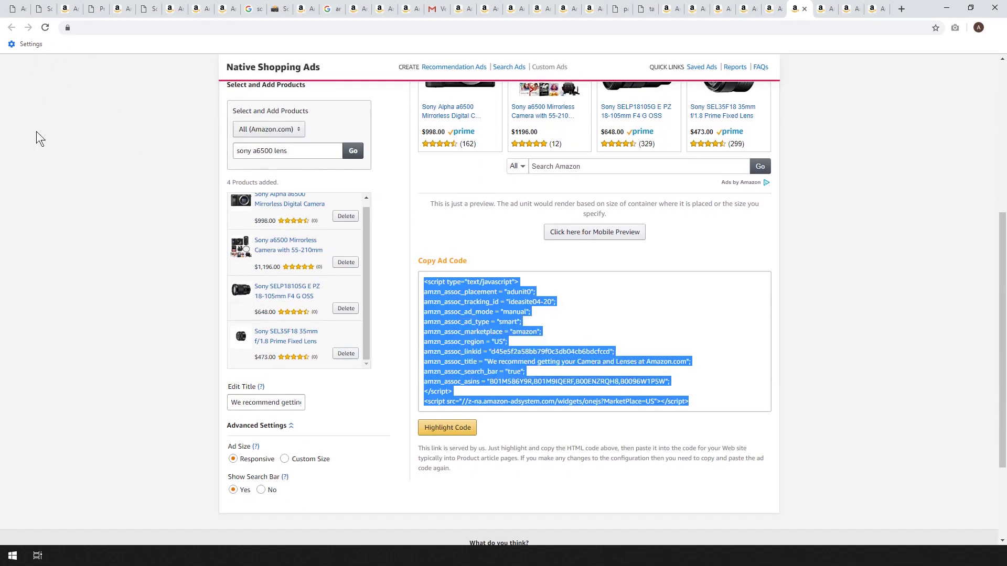
key("ctrl+1")
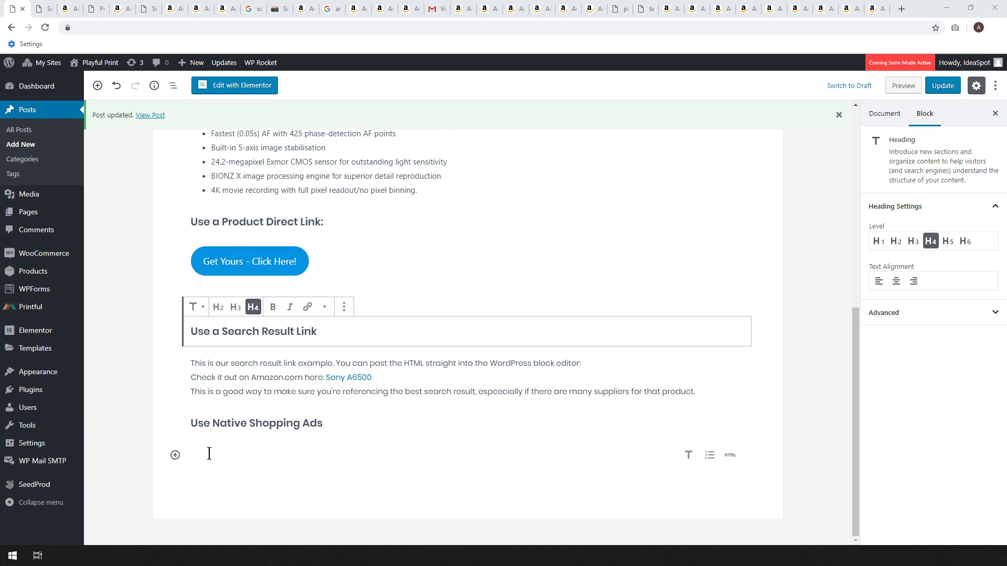
- Add a Custom HTML block under Use Native Shopping Ads with the pasted Amazon ad code, previewed
left_click(176, 454)
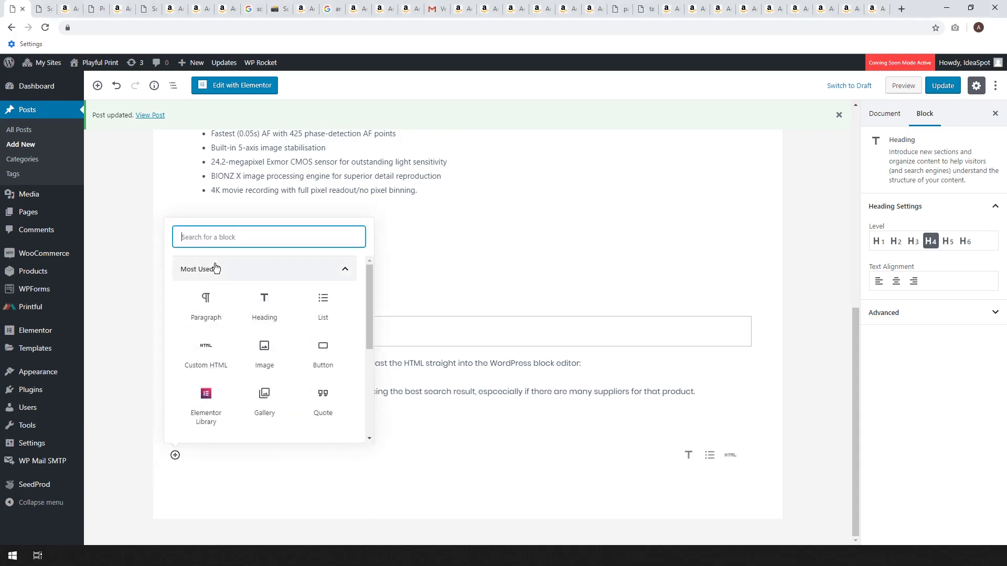
type("h")
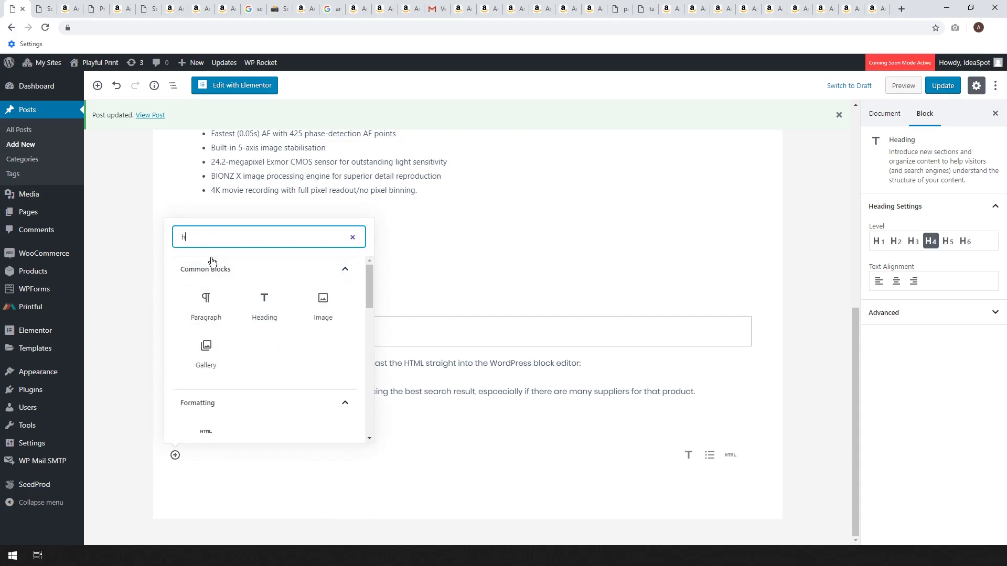
type("tml")
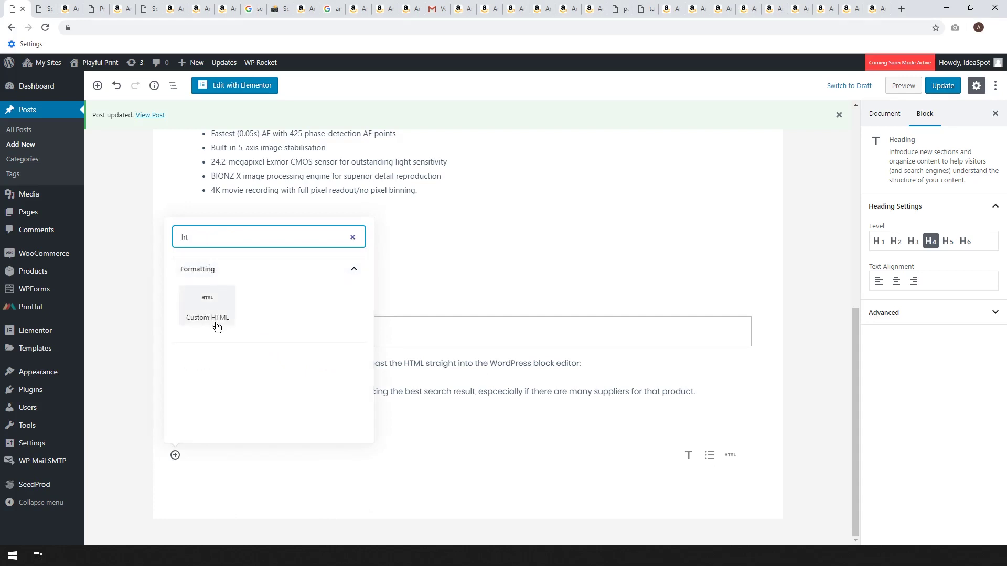
left_click(212, 318)
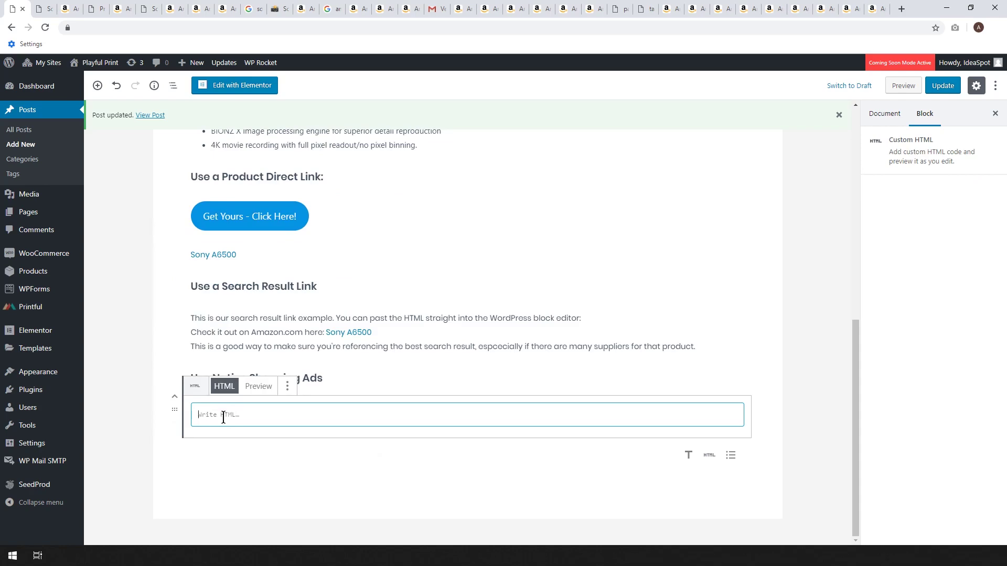
key("ctrl+v")
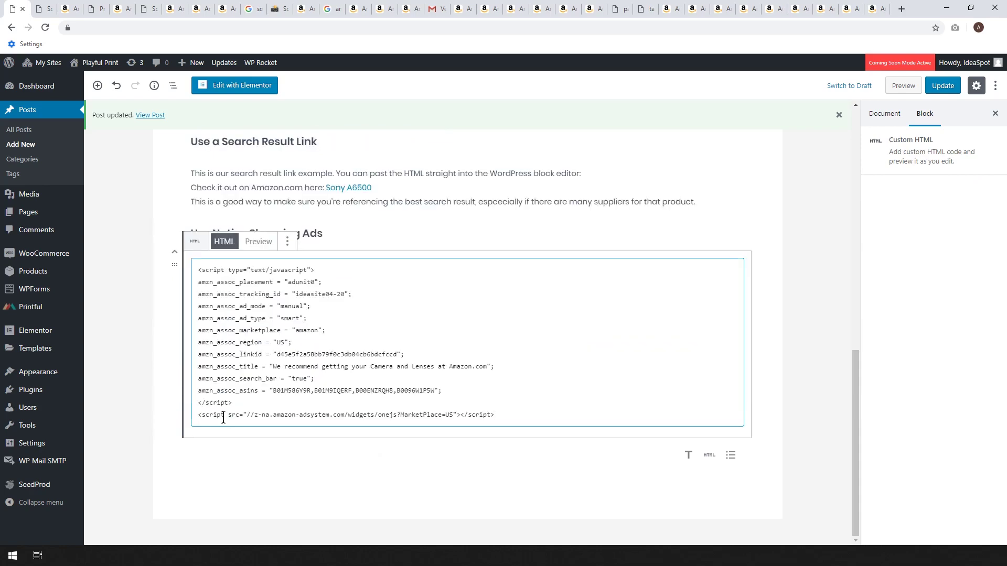
left_click(258, 242)
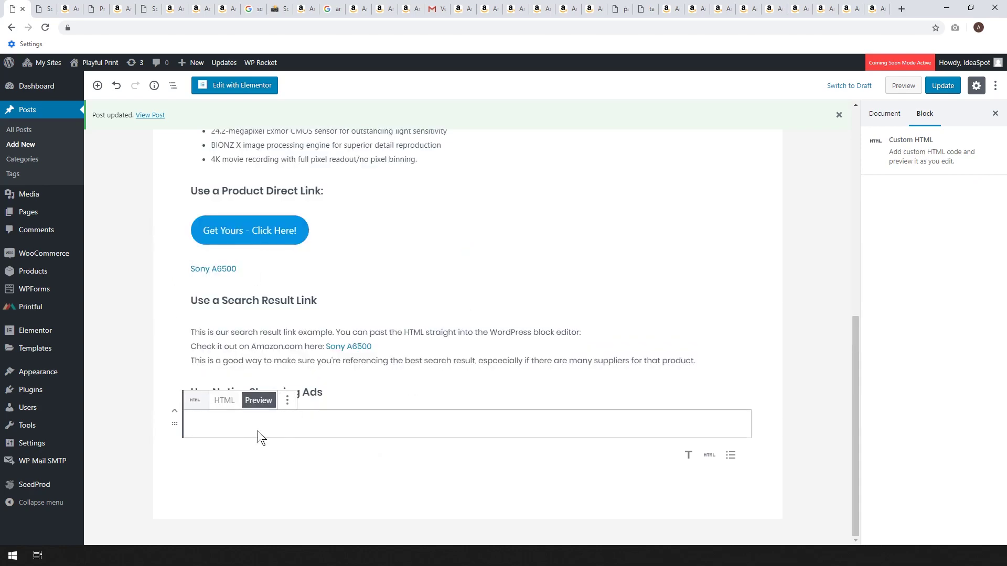
- Update the post and open the published post in a new tab
scroll(283, 434, "down", 3)
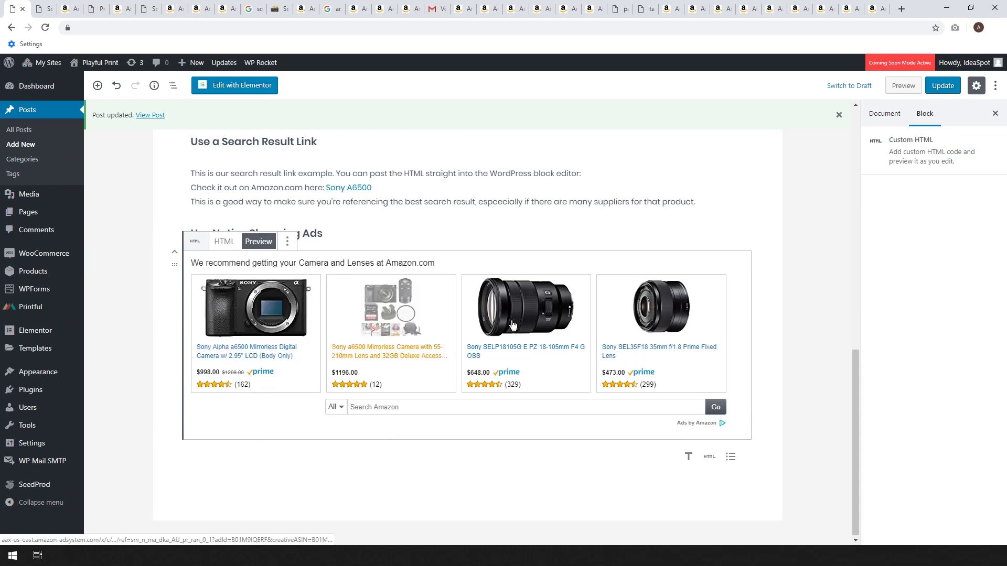
left_click(942, 86)
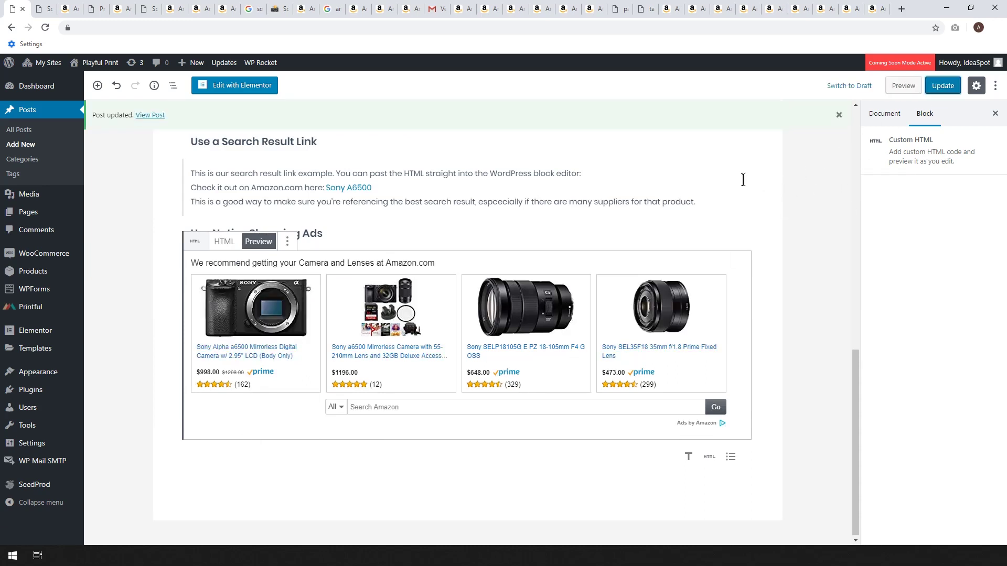
right_click(151, 115)
left_click(173, 125)
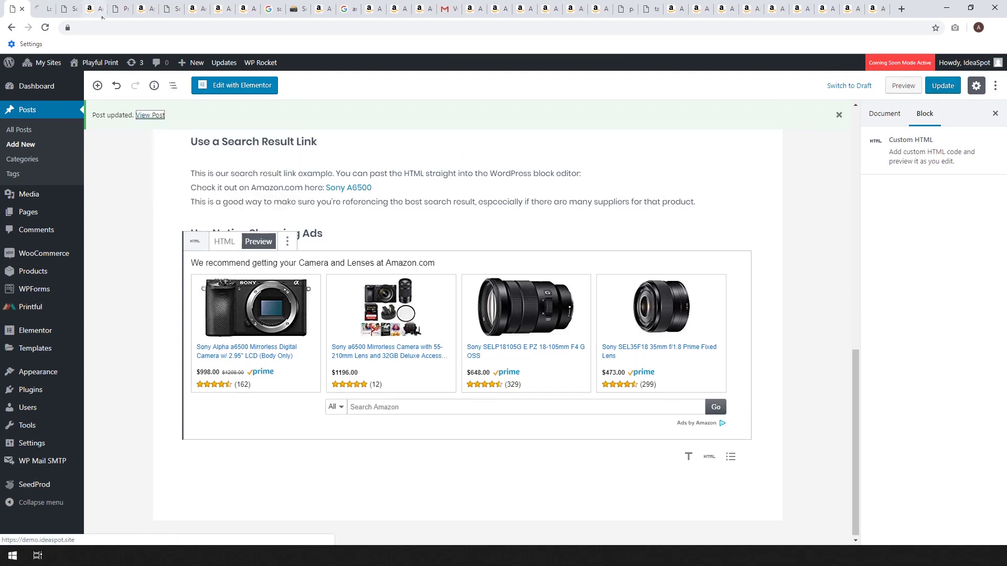
- Scroll through the live post to check the product button, search link and four-item Sony ad grid
left_click(52, 7)
scroll(629, 303, "down", 10)
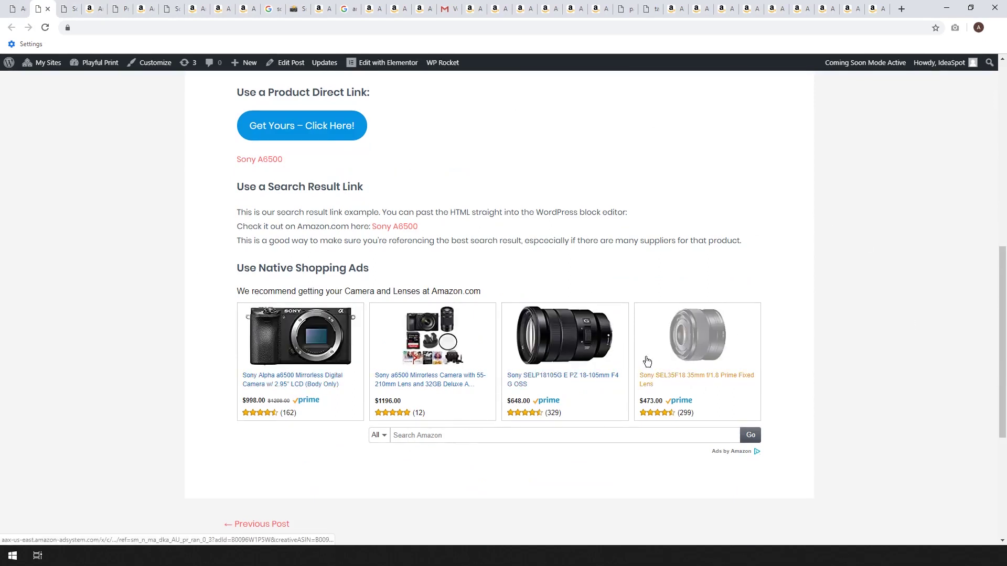
scroll(549, 253, "up", 3)
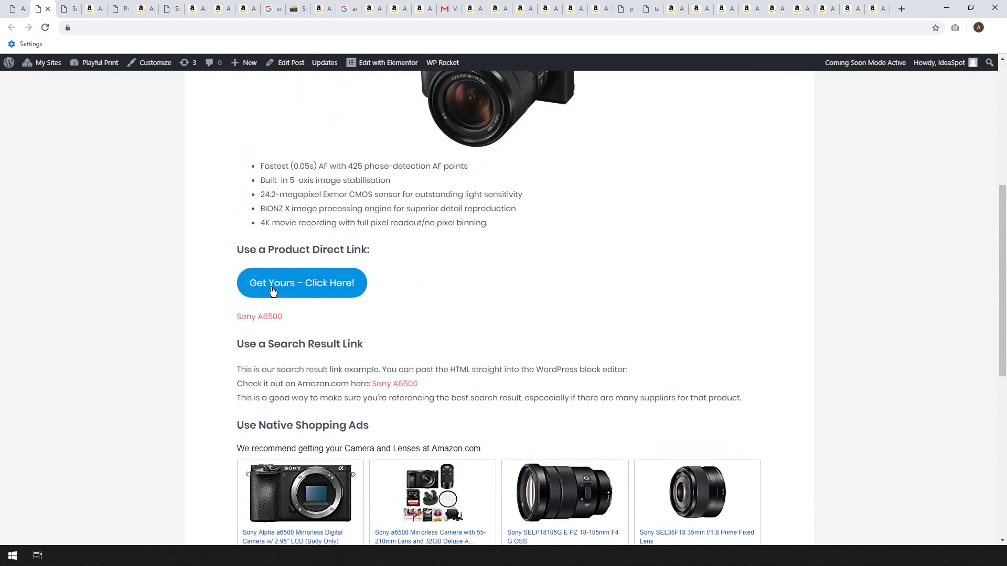
scroll(632, 300, "up", 2)
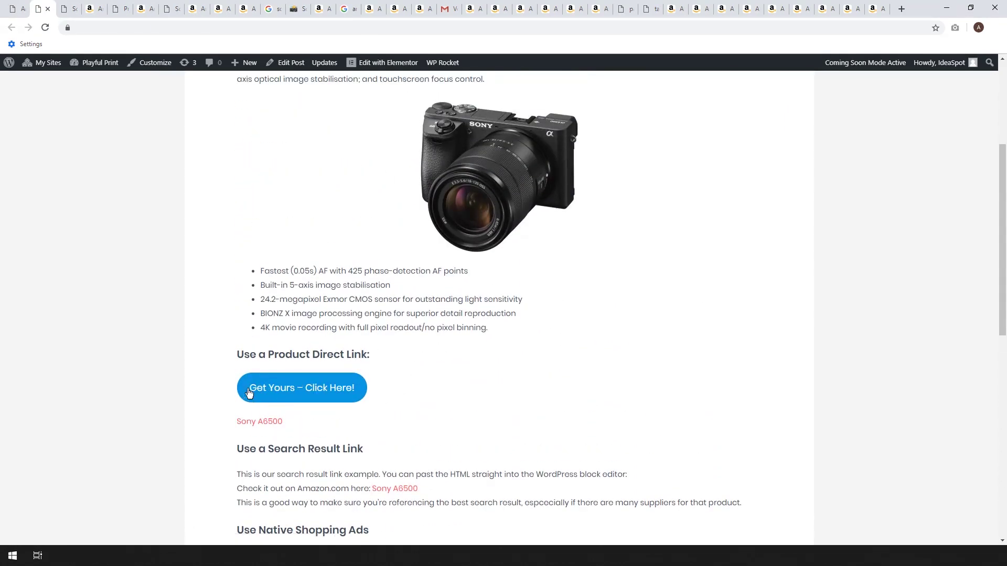
scroll(308, 391, "down", 6)
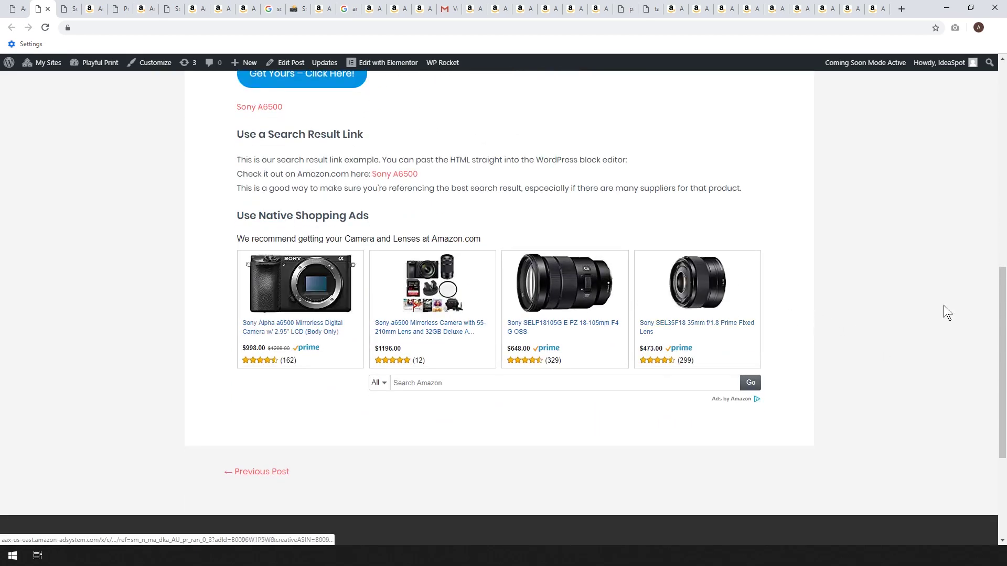
scroll(940, 315, "up", 1)
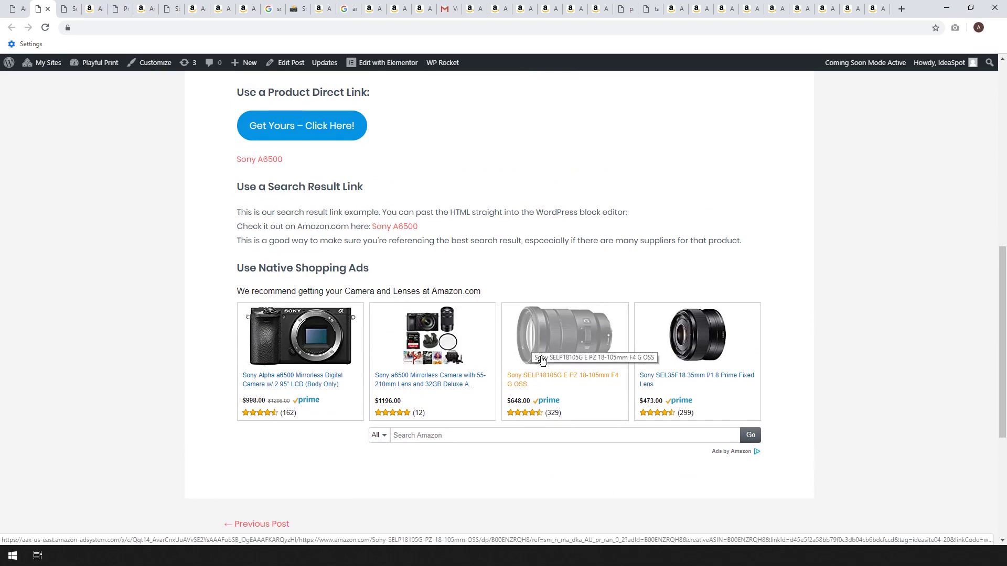
scroll(576, 357, "up", 7)
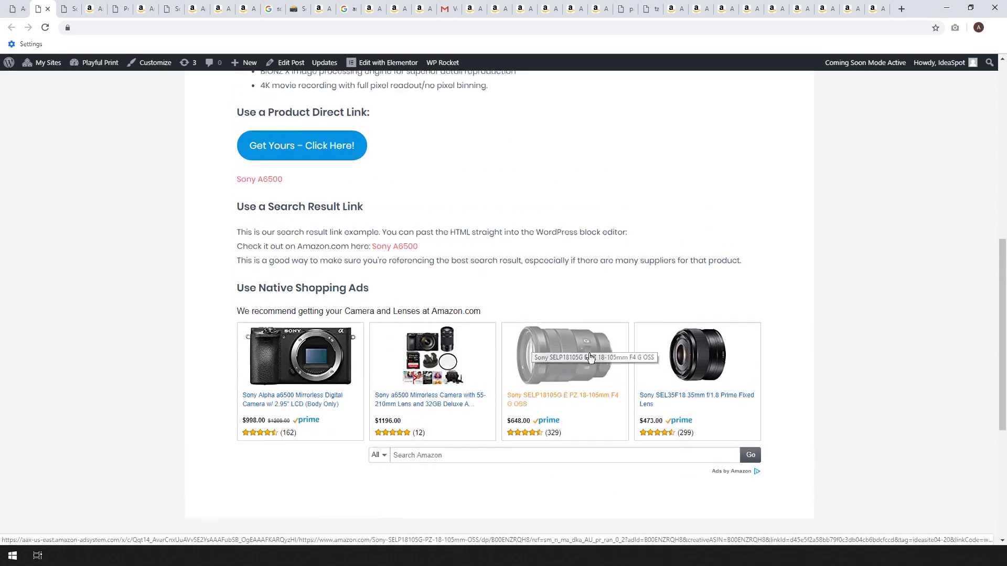